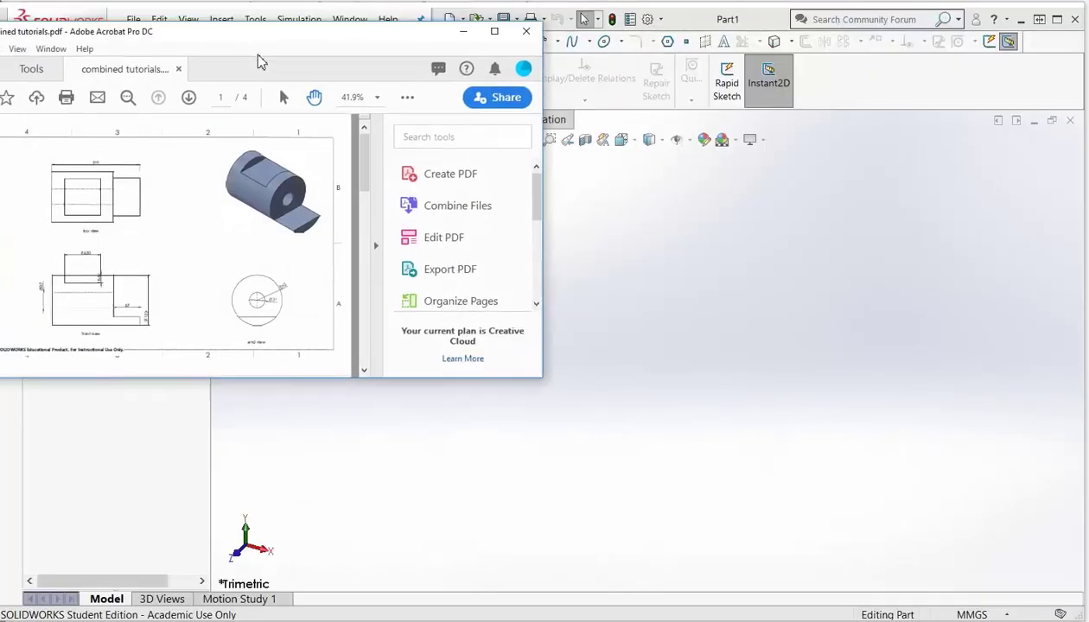
Drag the Acrobat reference drawing aside and minimize it so that Part1 shows
drag(253, 54, 65, 329)
click(197, 323)
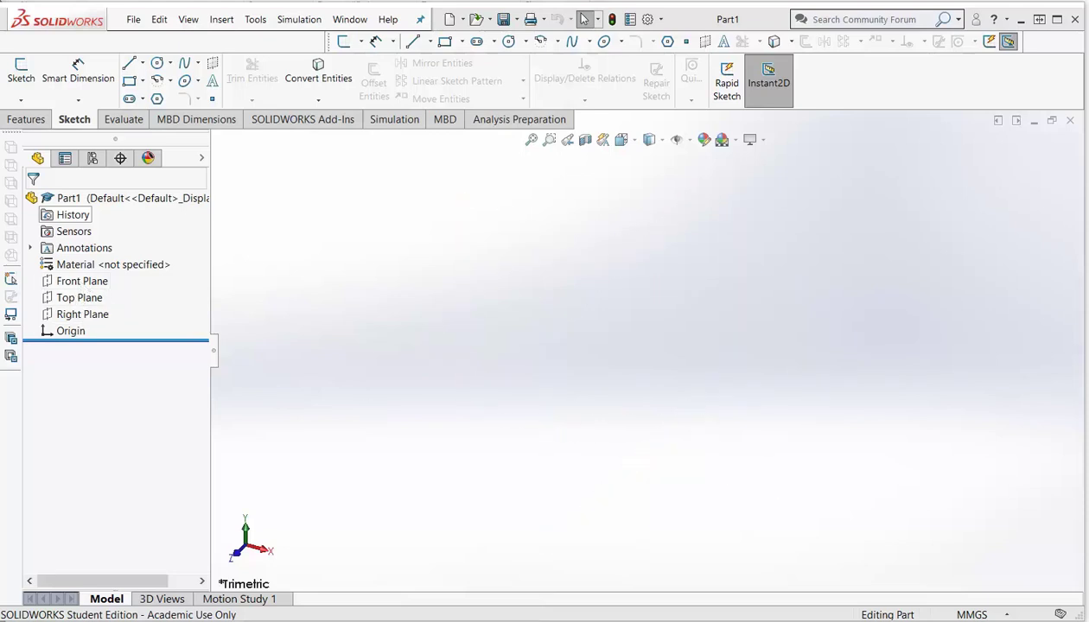
Move the drawing PDF off screen and draw an origin-centred circle on the Right Plane
key(alt+Tab)
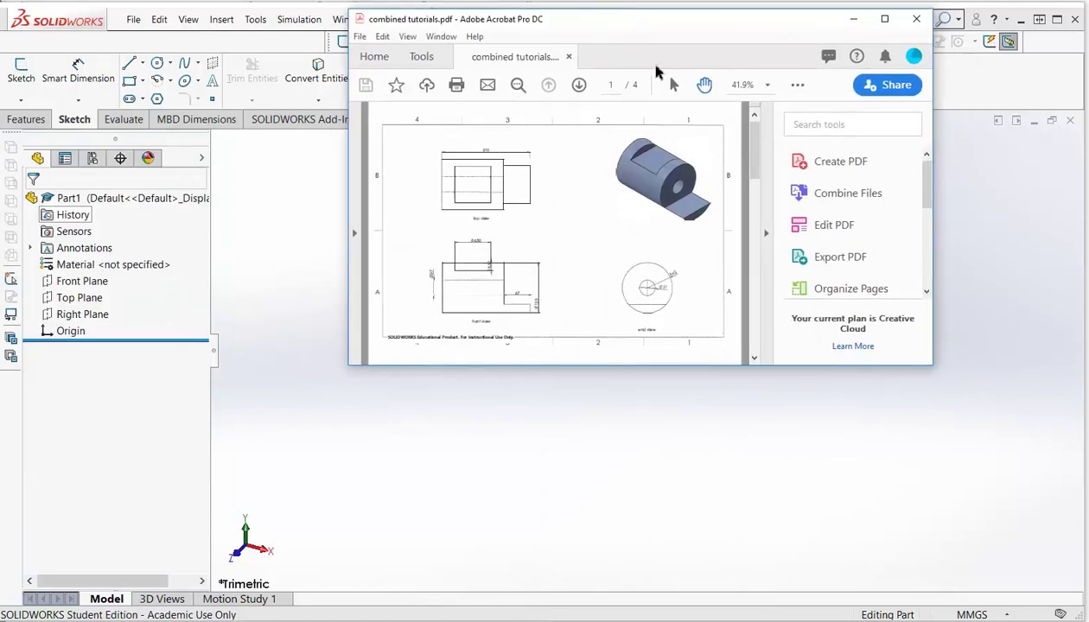
drag(635, 45, 0, 224)
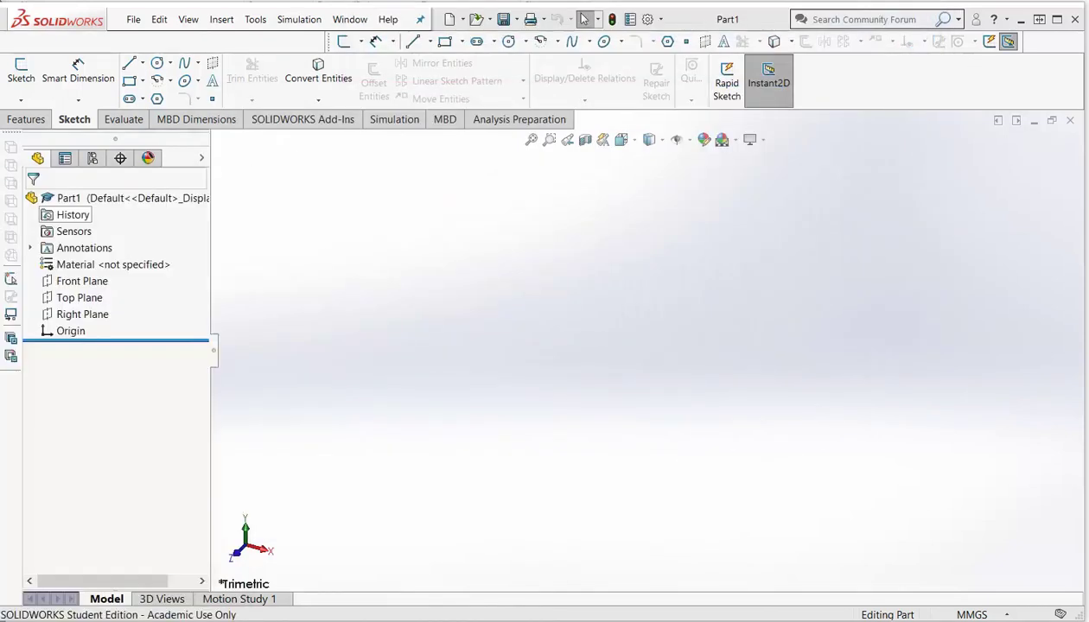
click(87, 316)
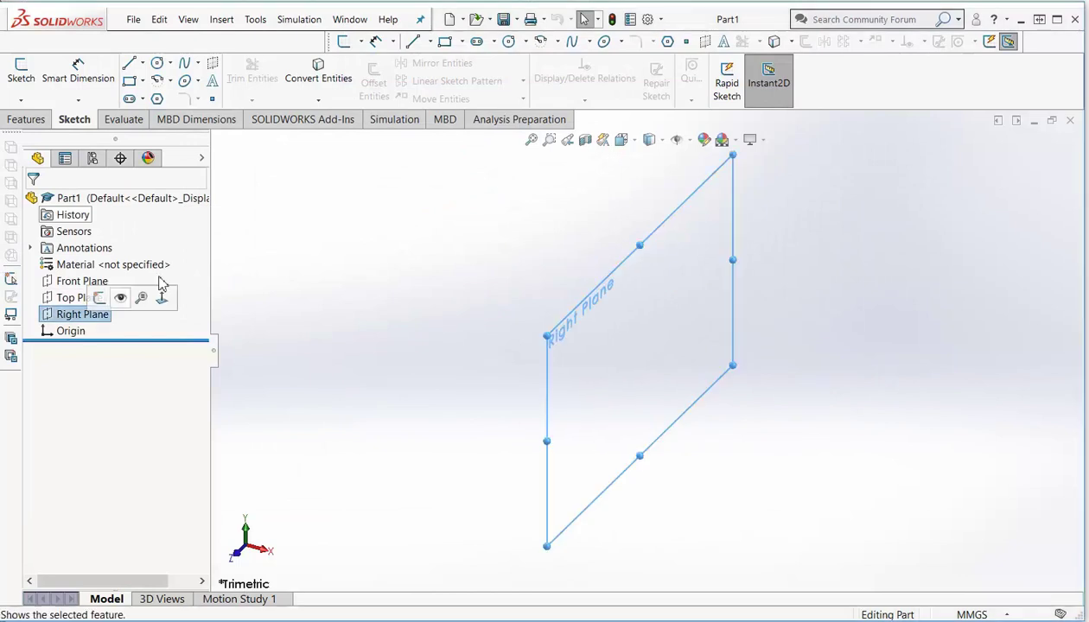
click(156, 63)
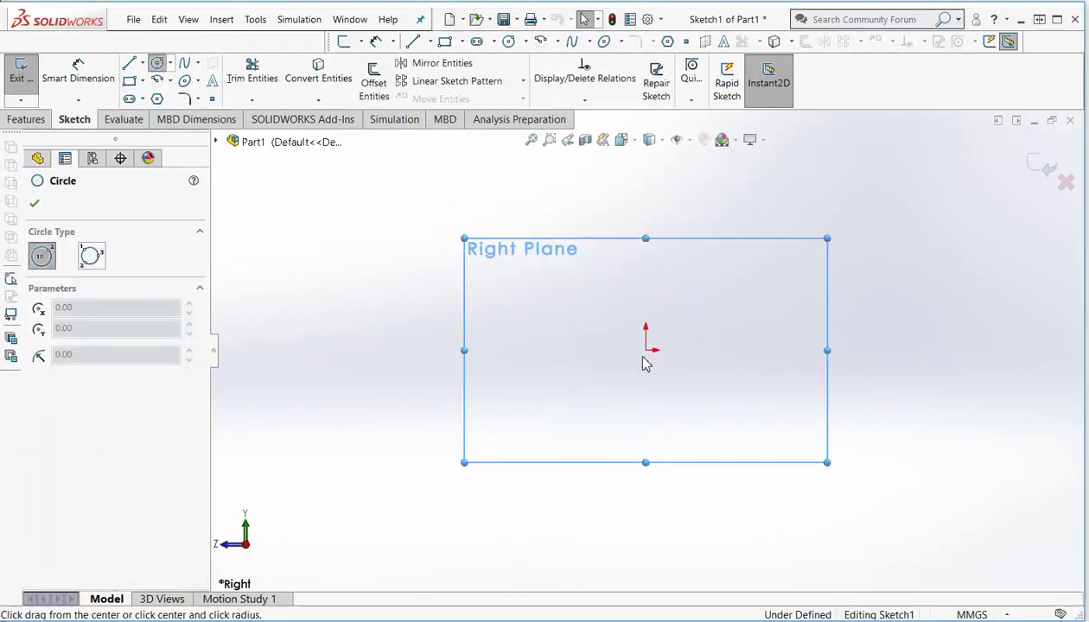
click(645, 350)
click(685, 439)
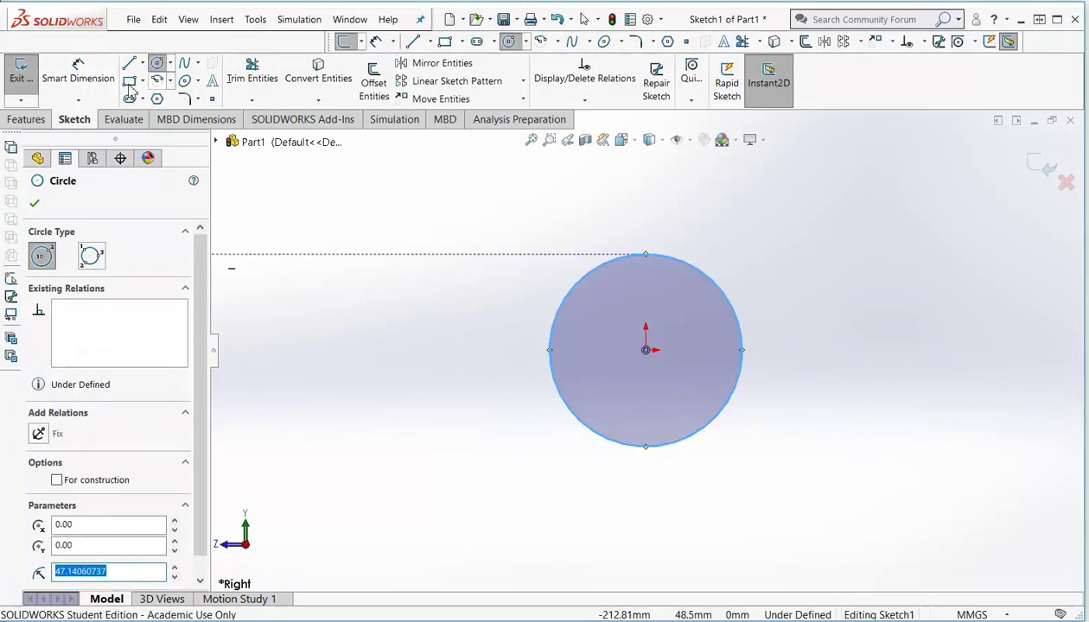
Dimension the circle's diameter to 120 mm
click(109, 85)
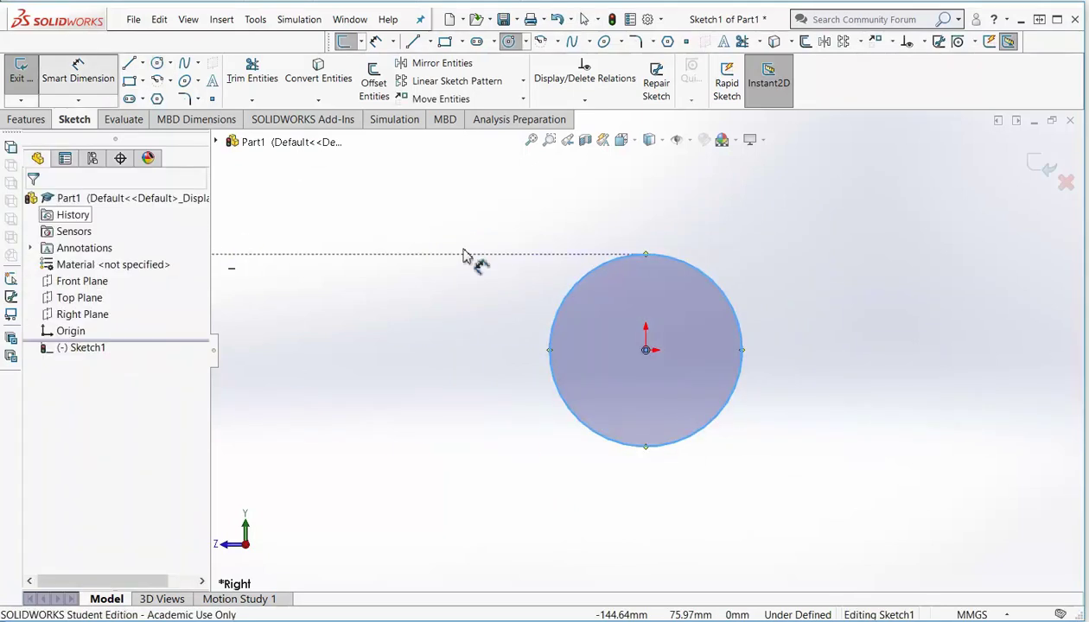
click(739, 333)
click(829, 320)
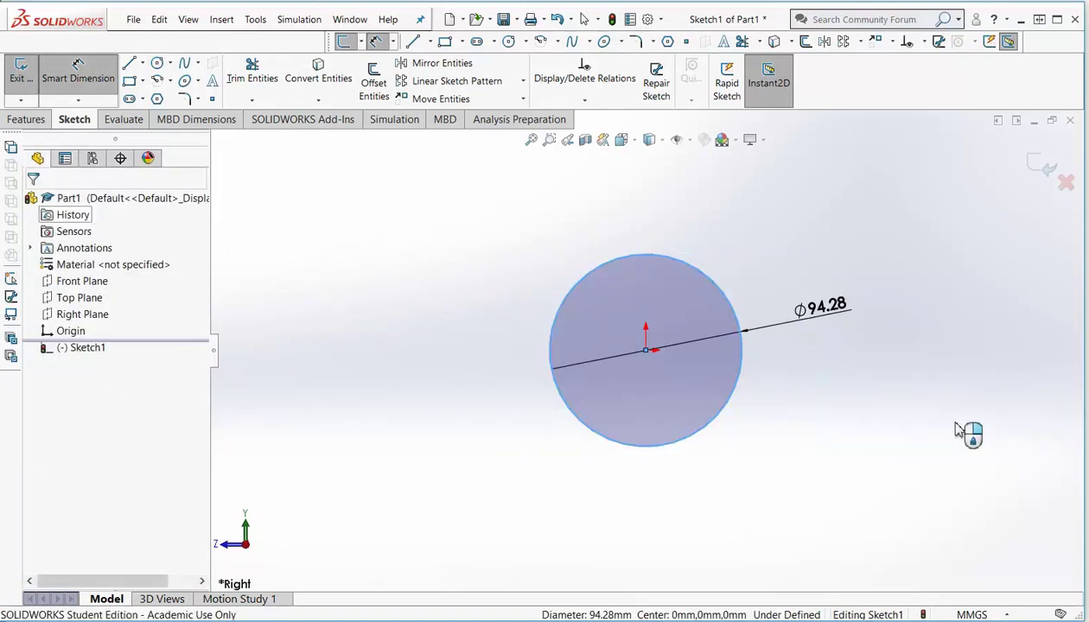
text(120)
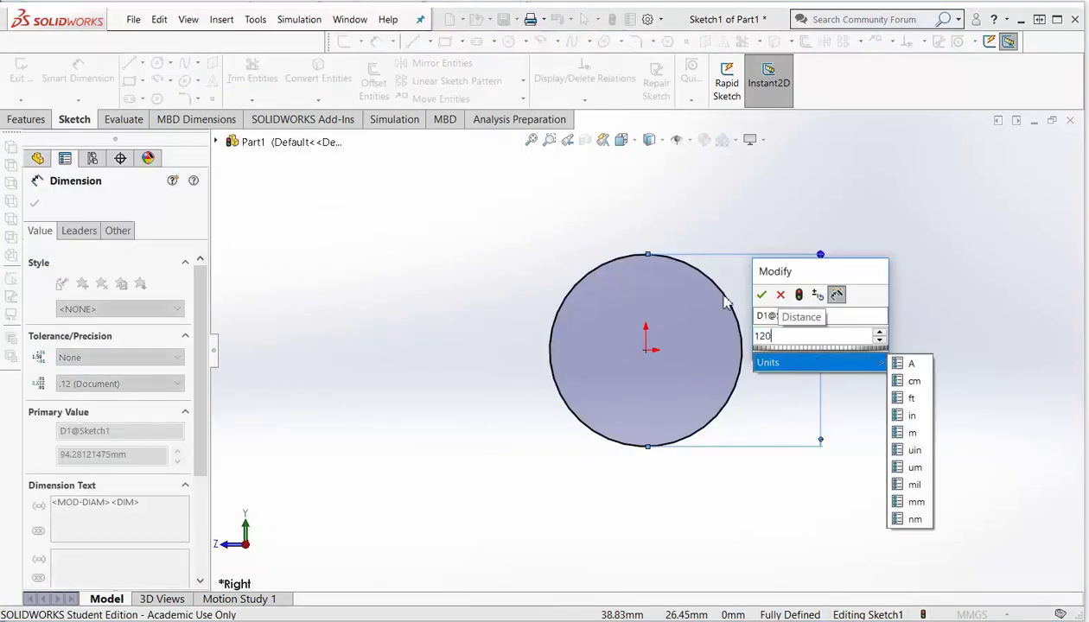
click(761, 295)
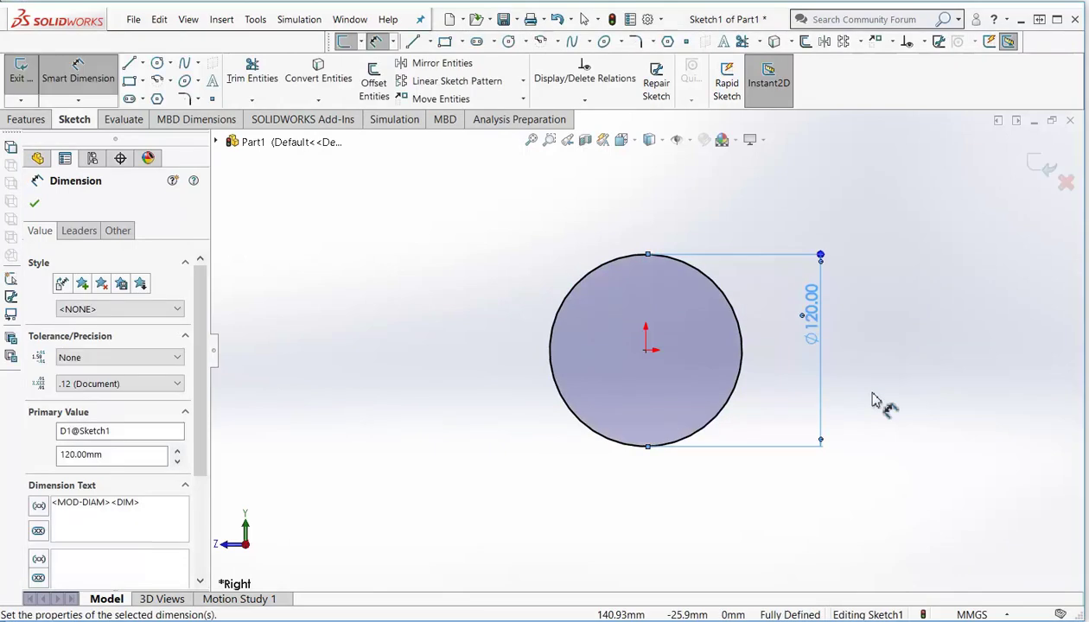
Draw a second circle centred on the origin inside the 120 mm circle
click(157, 63)
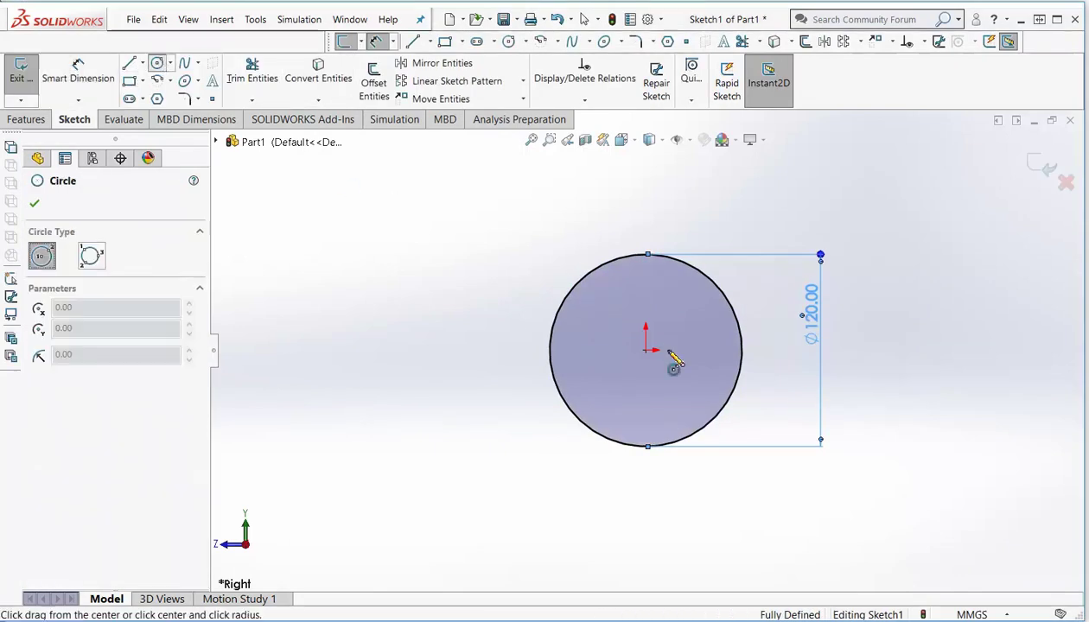
click(646, 350)
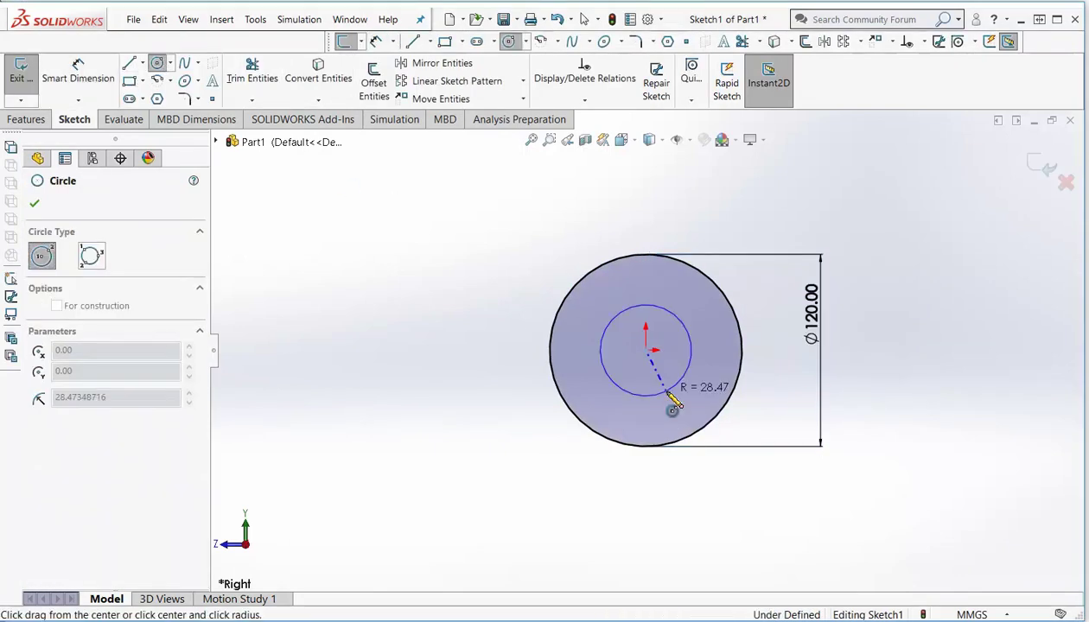
click(673, 406)
Dimension the inner circle to Ø37 mm and exit the sketch
click(77, 74)
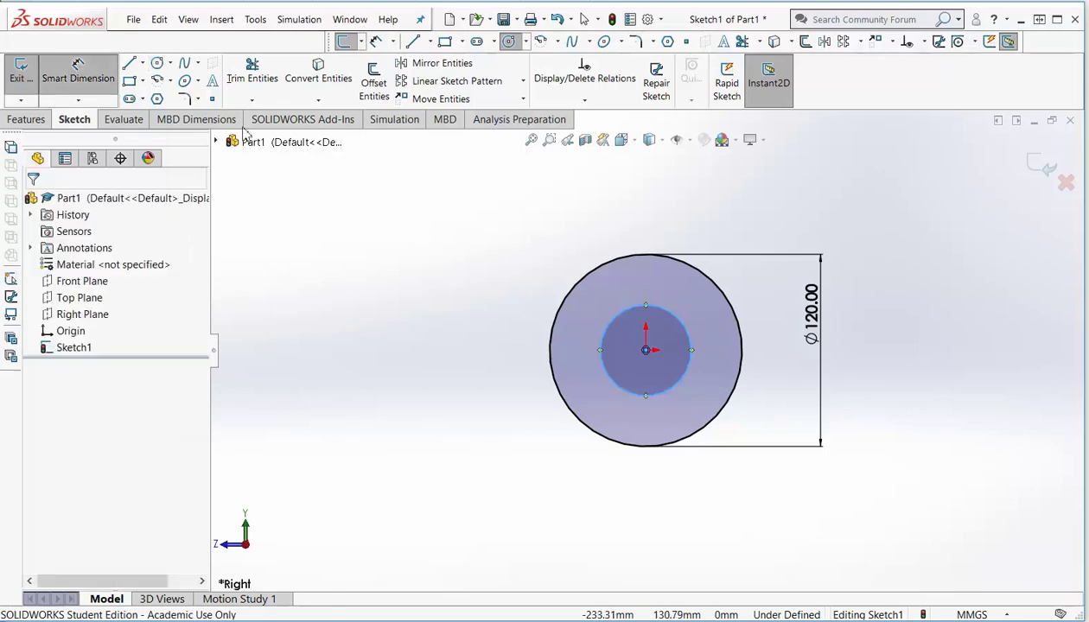
click(672, 400)
click(776, 395)
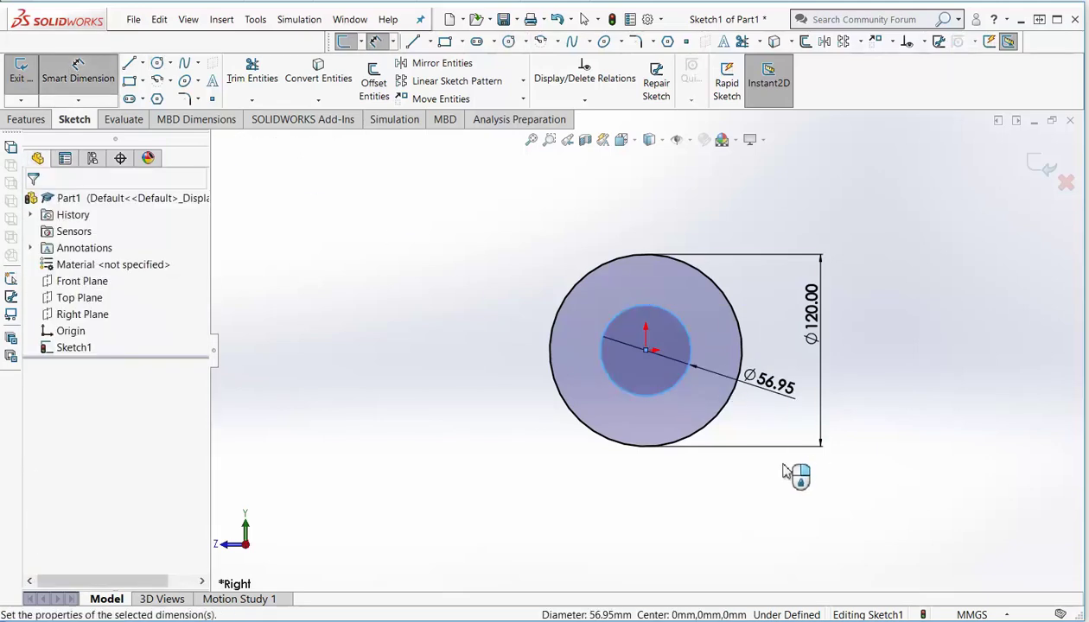
text(37)
click(707, 368)
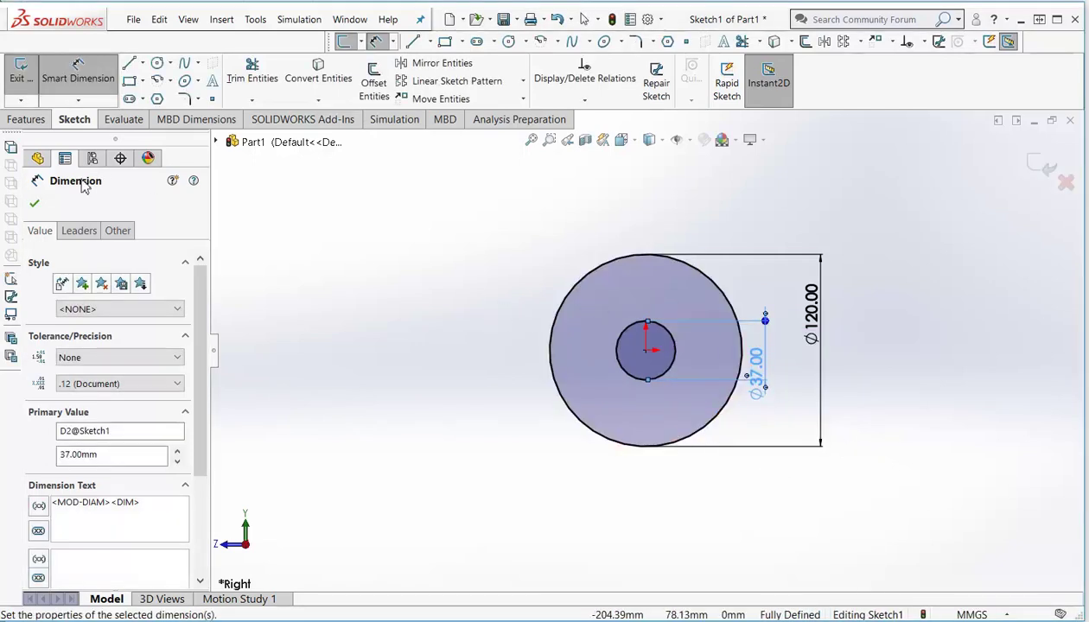
click(34, 204)
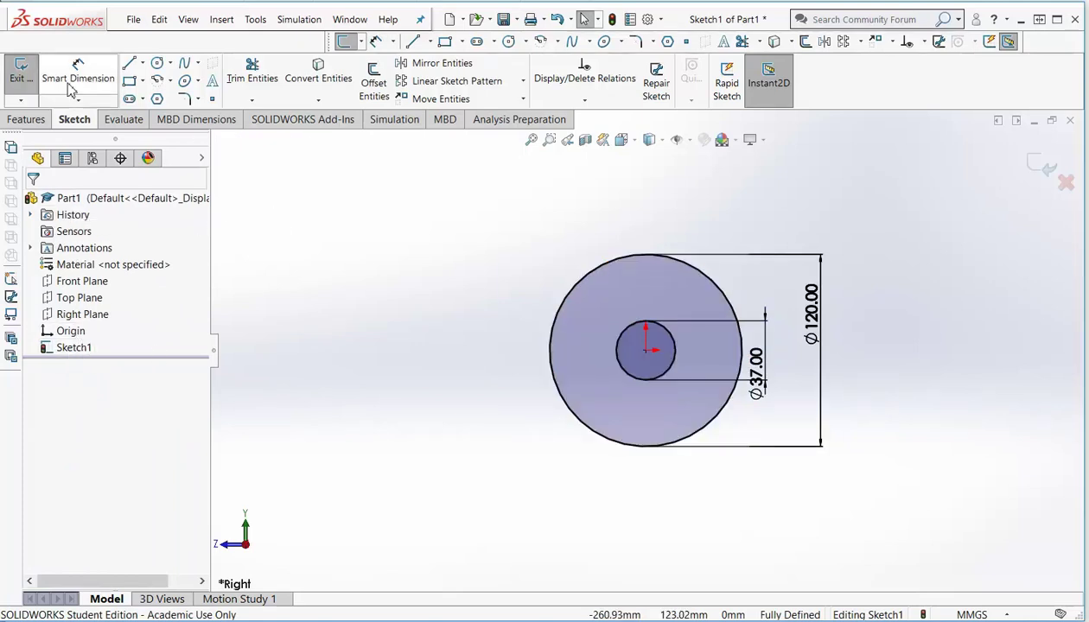
click(20, 73)
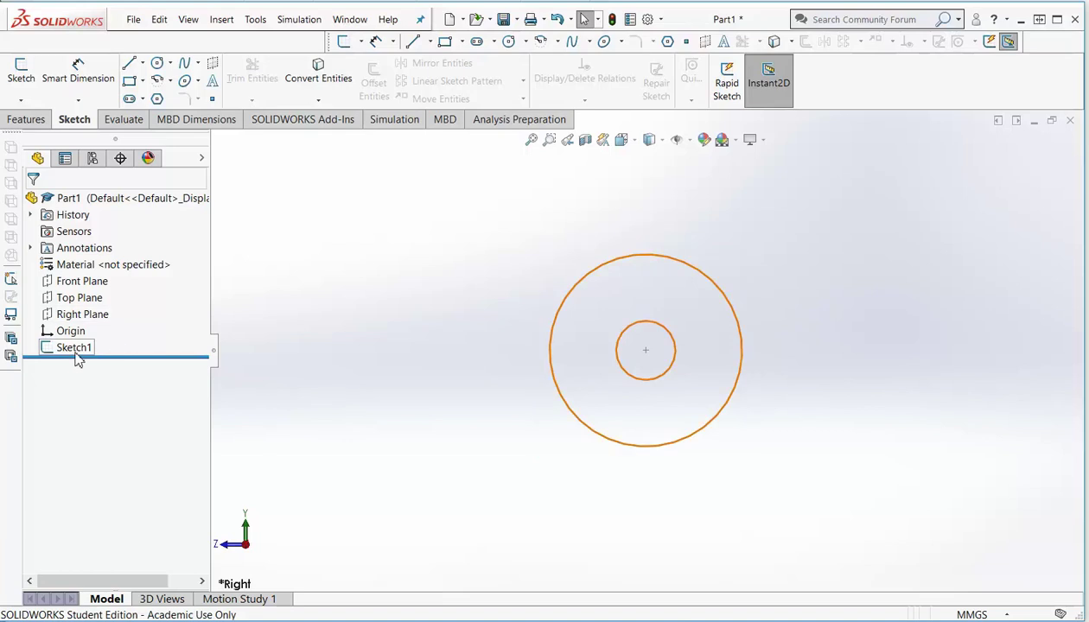
Edit Sketch1 again, then check the drawing PDF for the 210 mm overall length
click(112, 348)
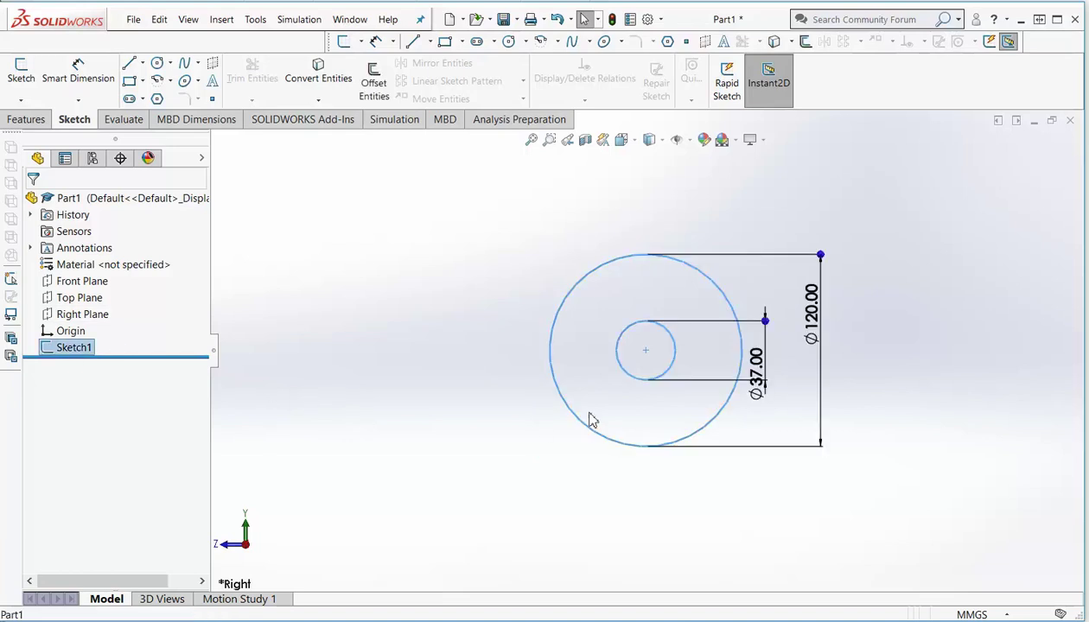
right_click(70, 350)
click(80, 310)
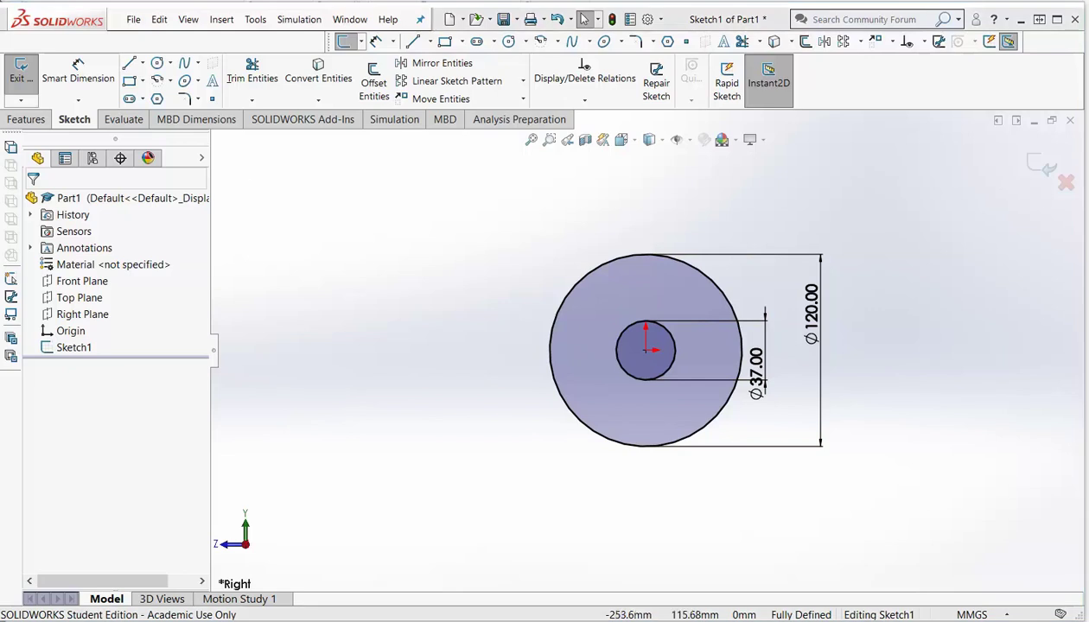
key(alt+Tab)
drag(786, 86, 610, 88)
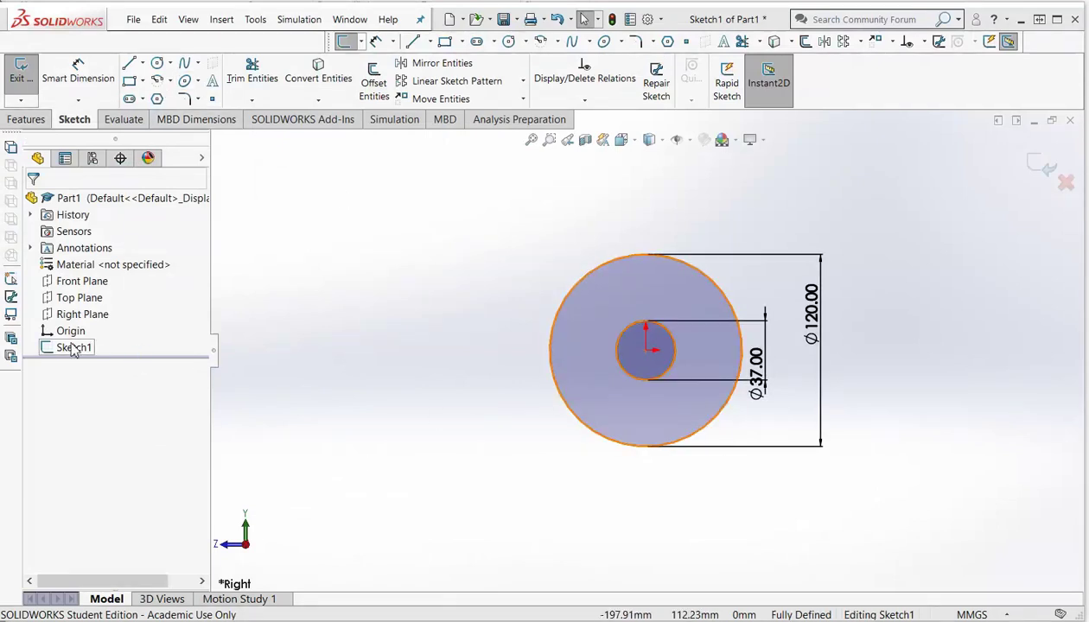
Exit the sketch, switch to the Features tools, and view the sketch isometrically
click(33, 78)
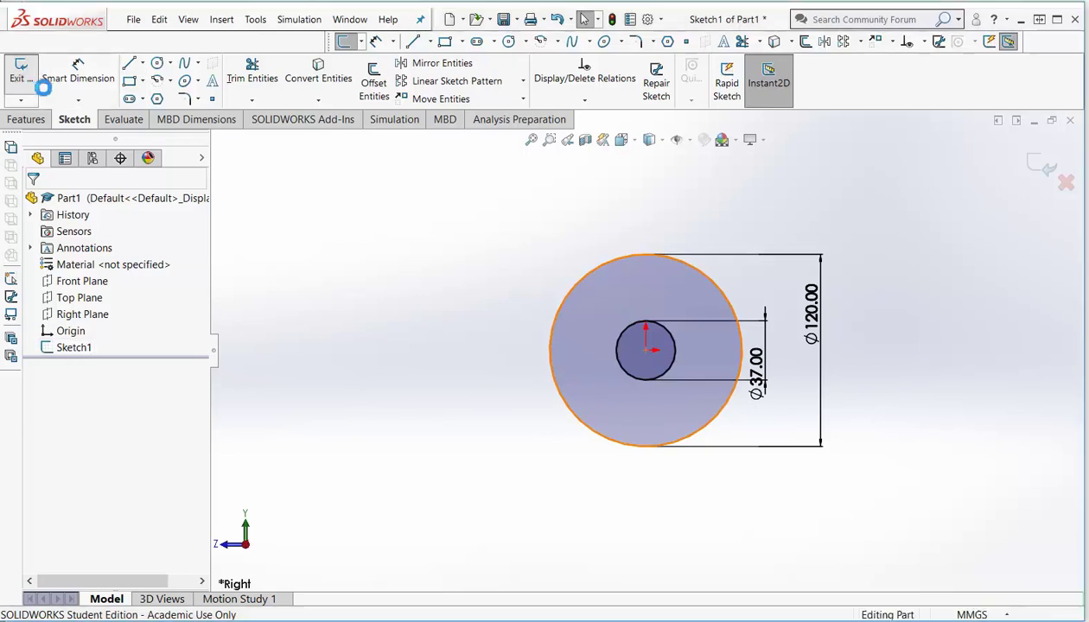
click(84, 352)
click(26, 119)
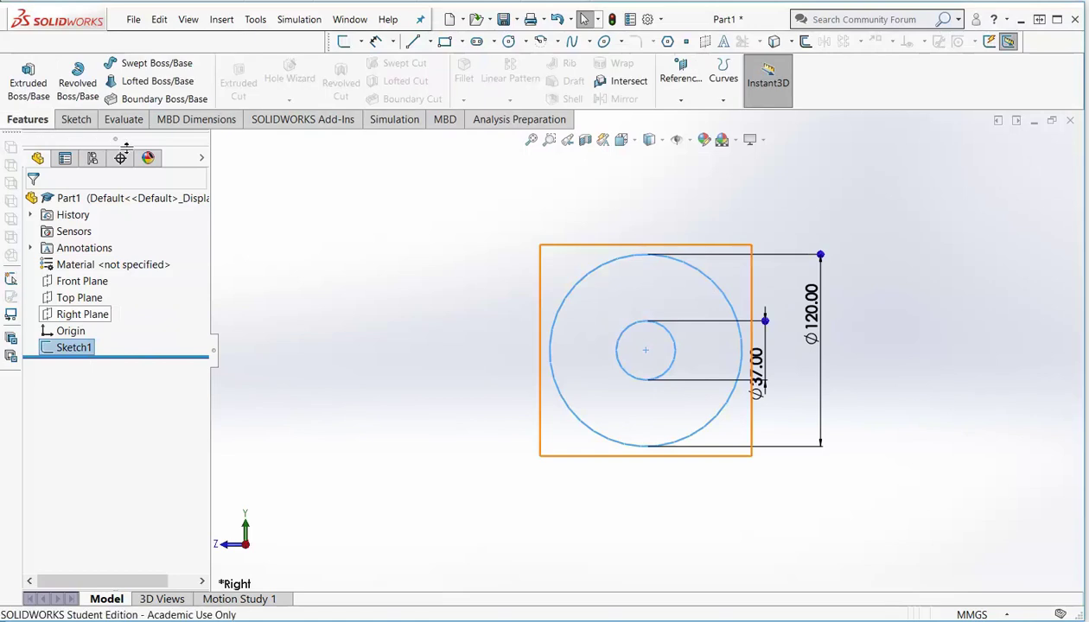
click(367, 393)
key(space)
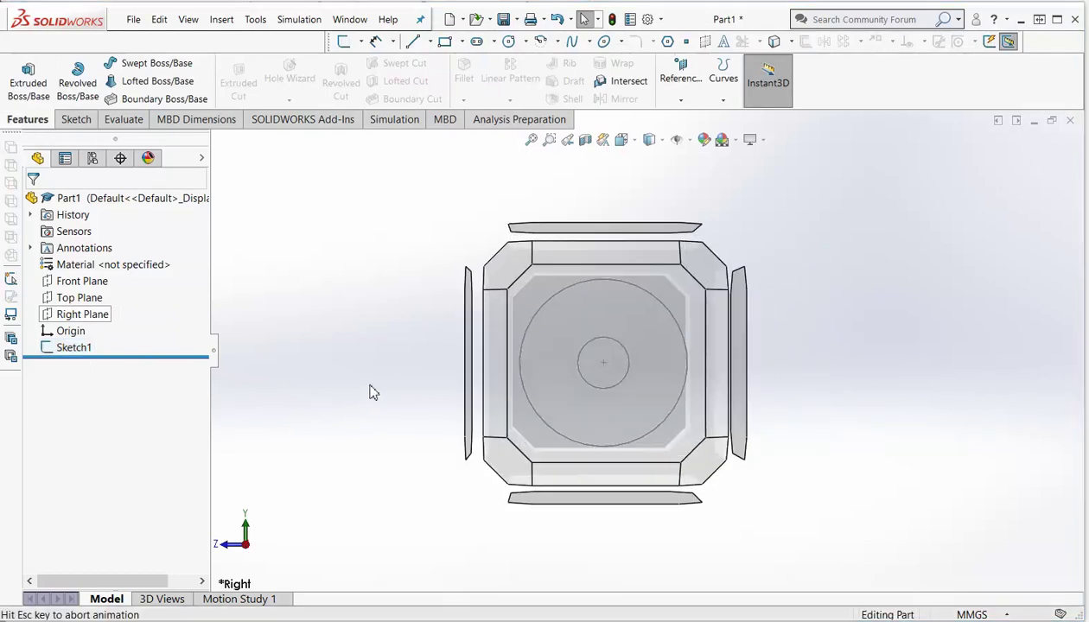
click(596, 273)
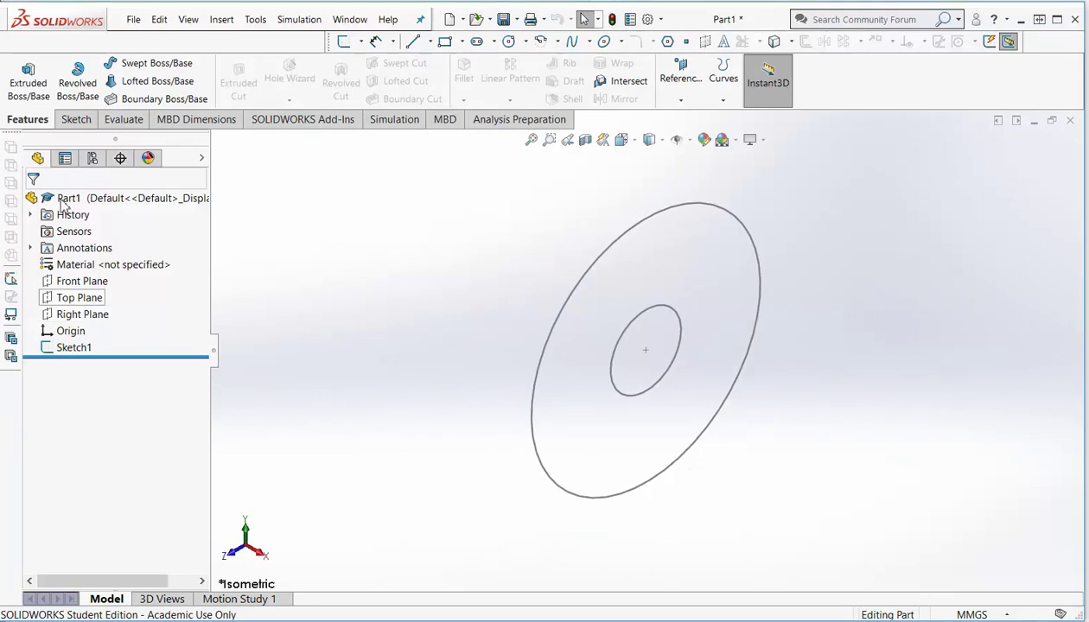
Boss-extrude Sketch1 to a depth of 210 mm
click(83, 348)
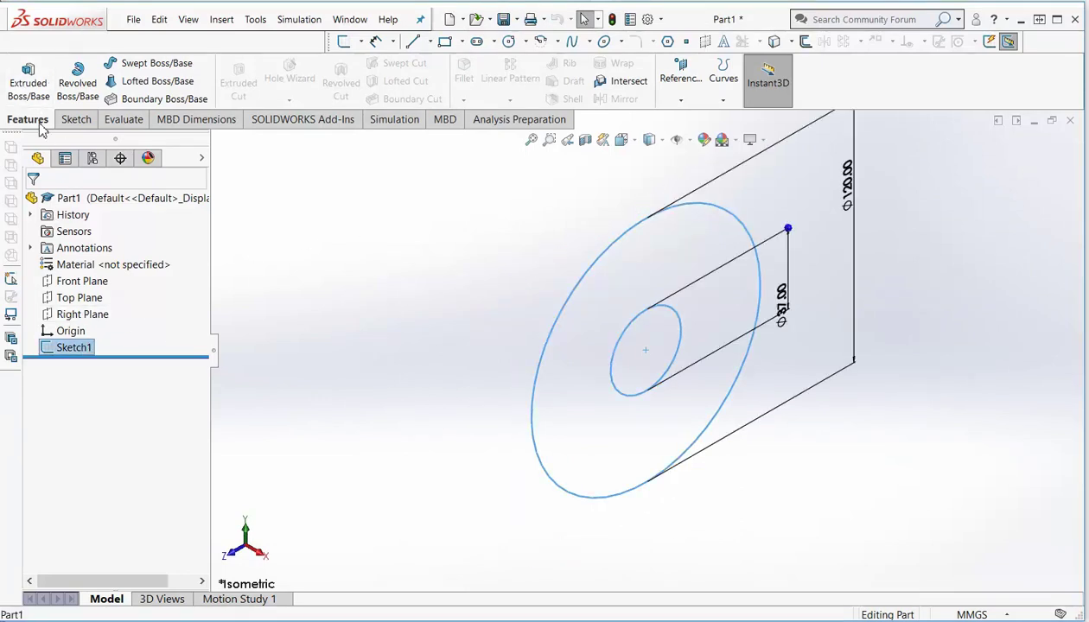
click(28, 77)
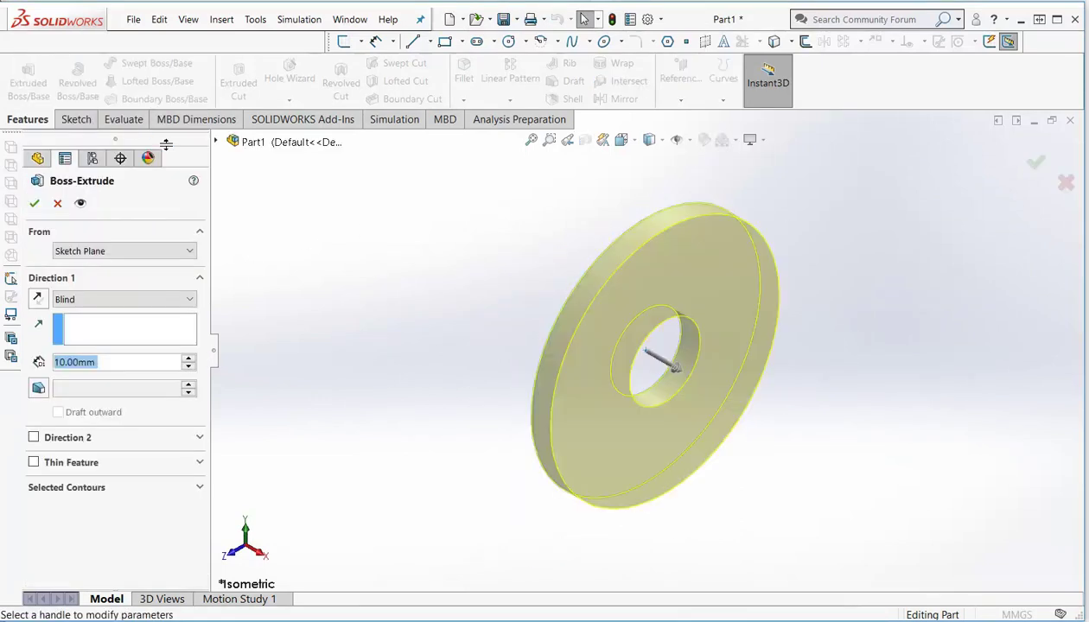
click(188, 359)
click(189, 359)
click(188, 359)
click(98, 363)
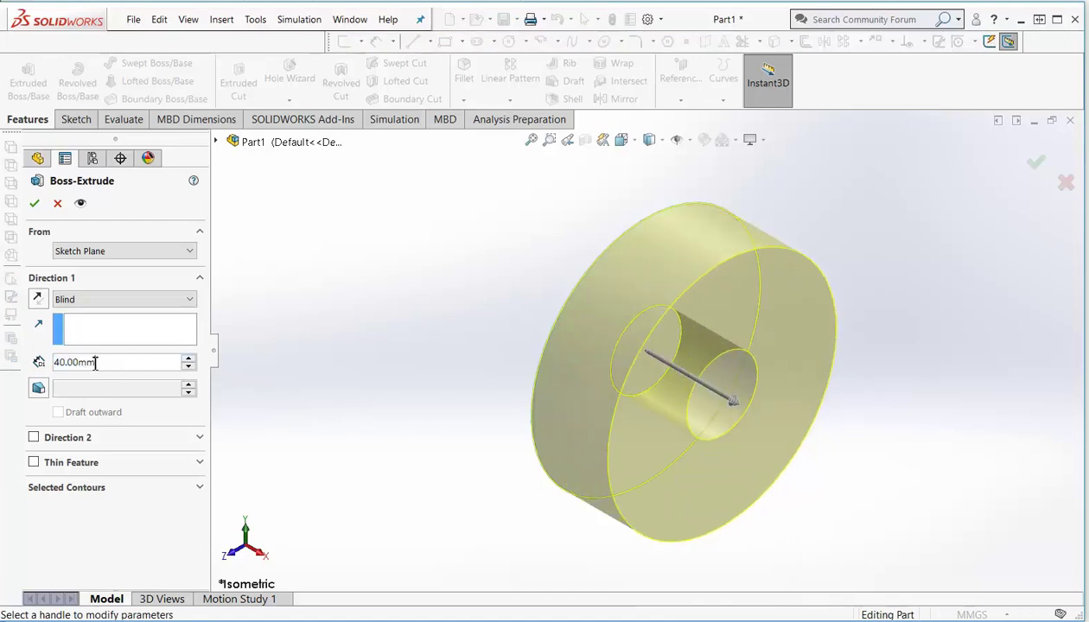
drag(100, 363, 13, 372)
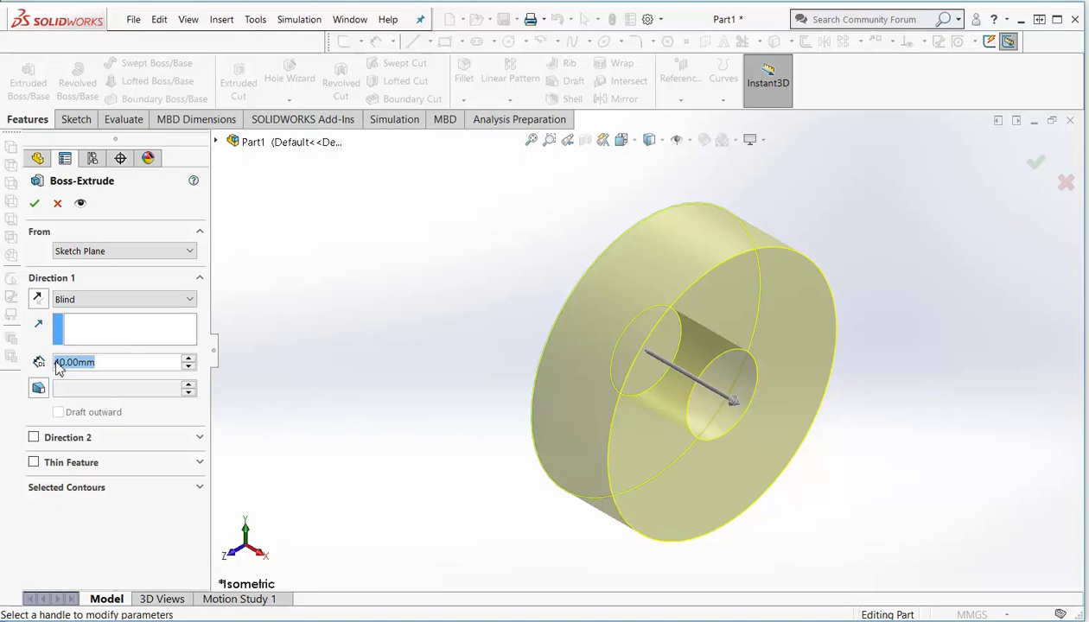
text(210)
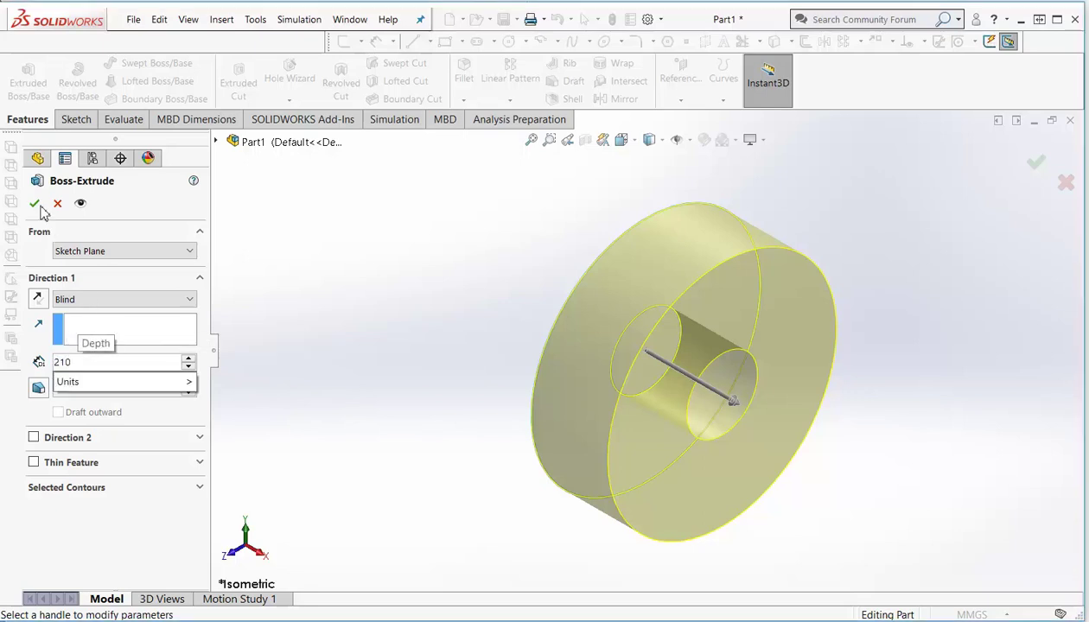
key(Return)
scroll(445, 339, up, 2)
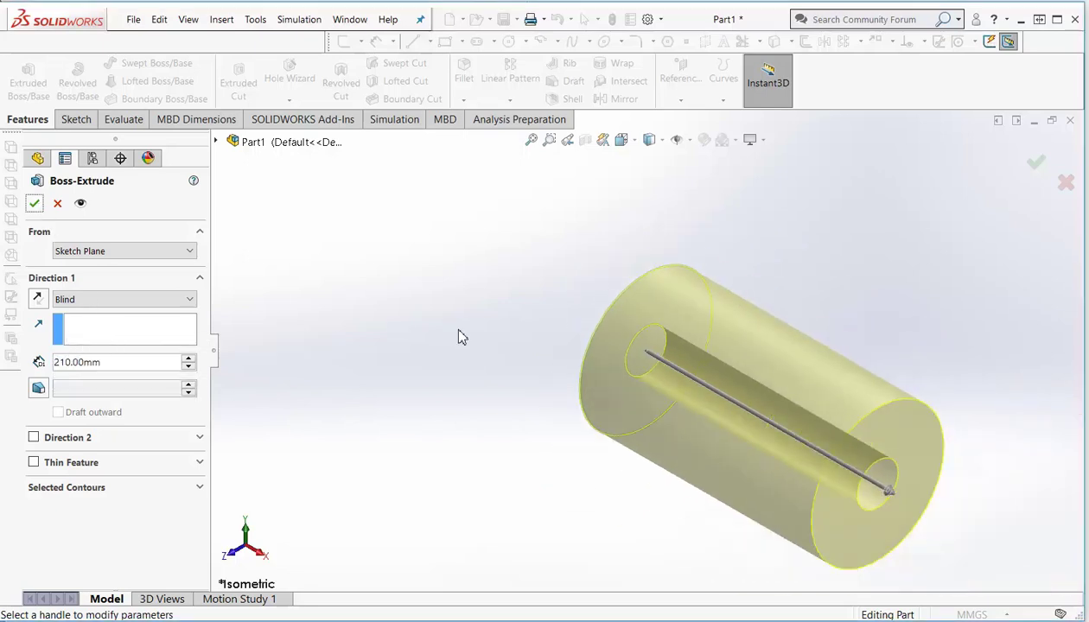
click(33, 203)
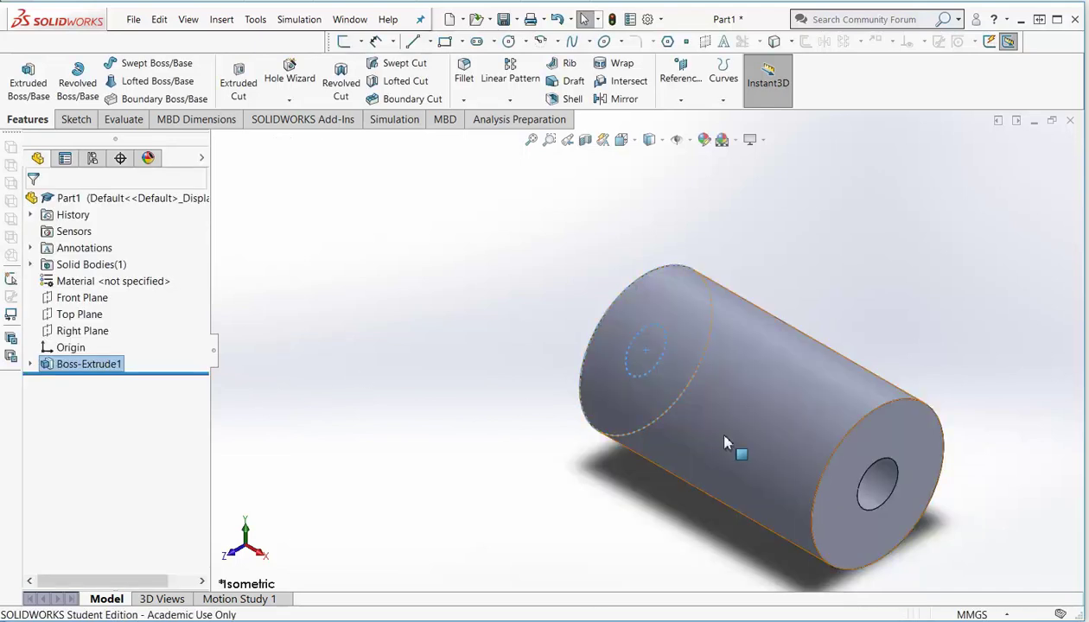
scroll(735, 442, up, 1)
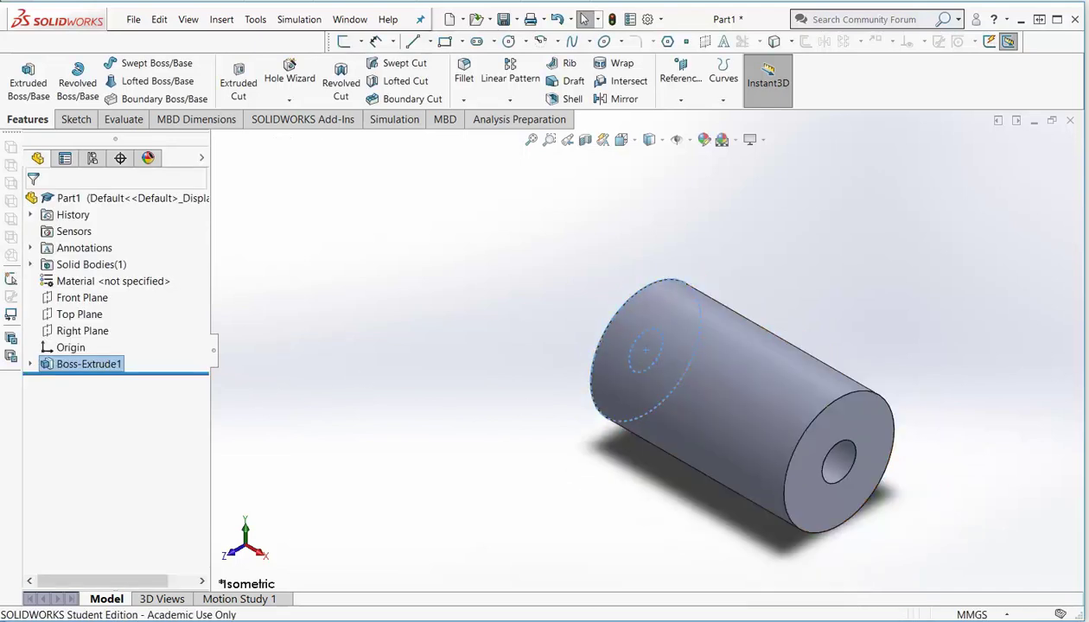
key(alt+Tab)
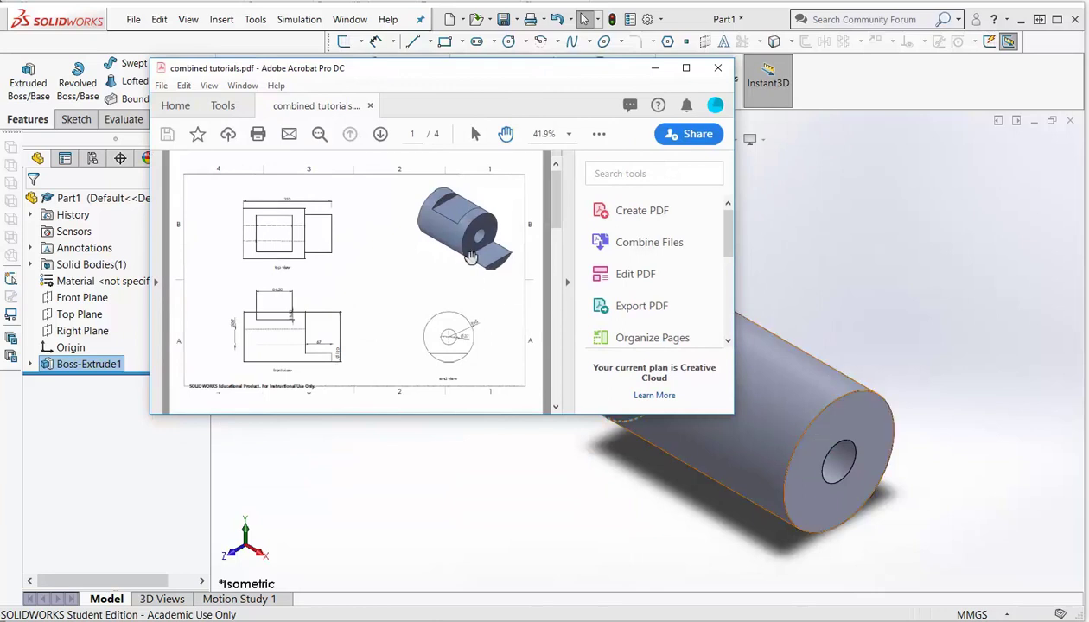
scroll(467, 360, down, 1)
scroll(461, 352, up, 1)
click(686, 68)
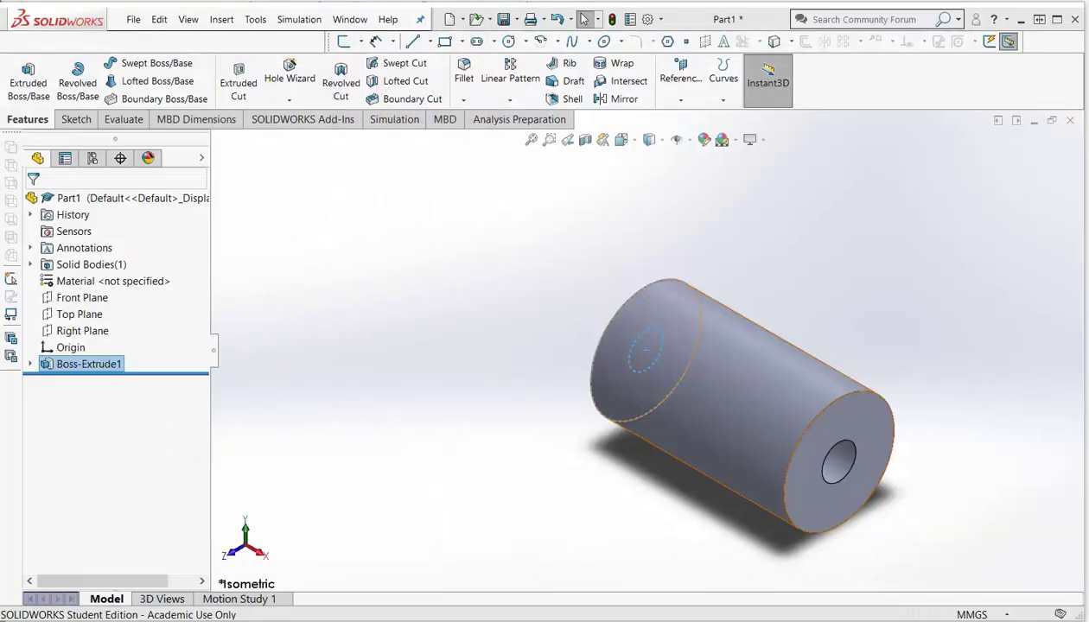
On the Front Plane in Normal To view, draw a corner rectangle from x 121.29 to 210
click(76, 298)
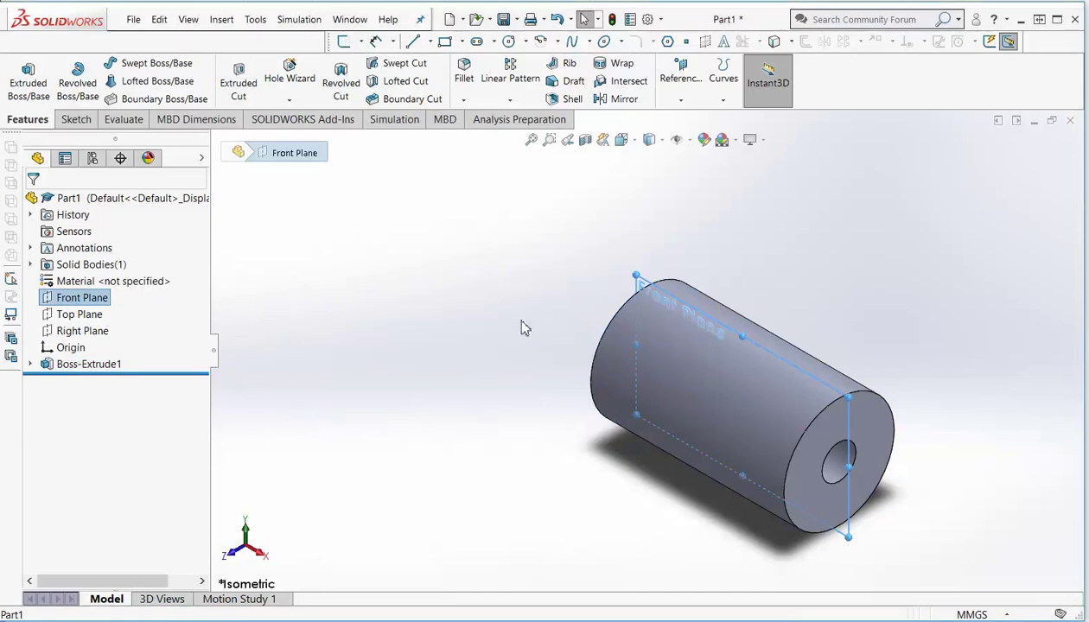
key(space)
click(608, 312)
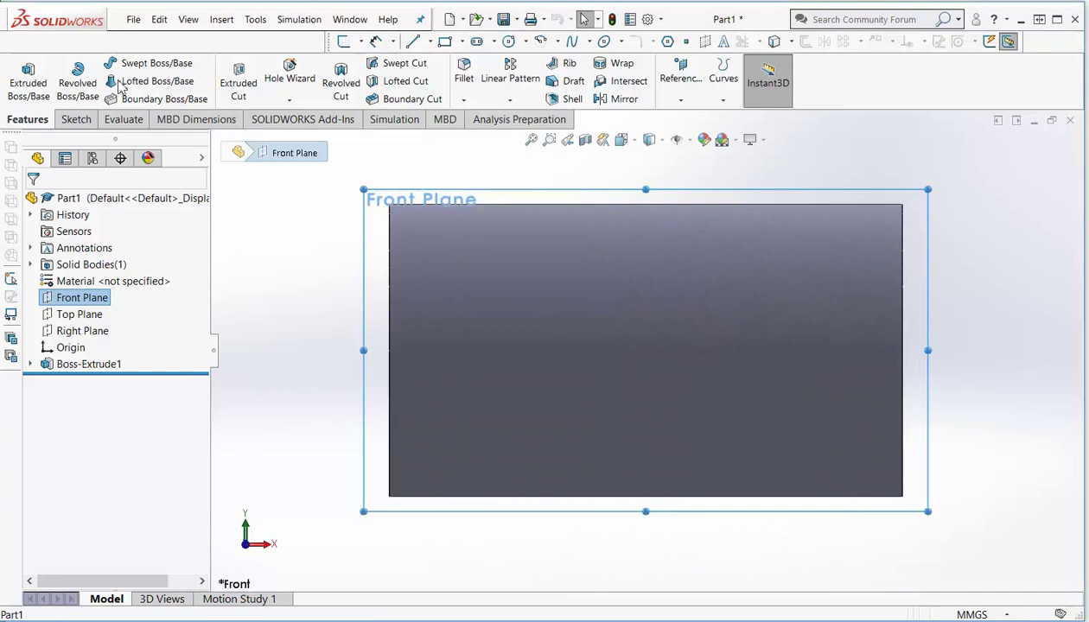
click(76, 120)
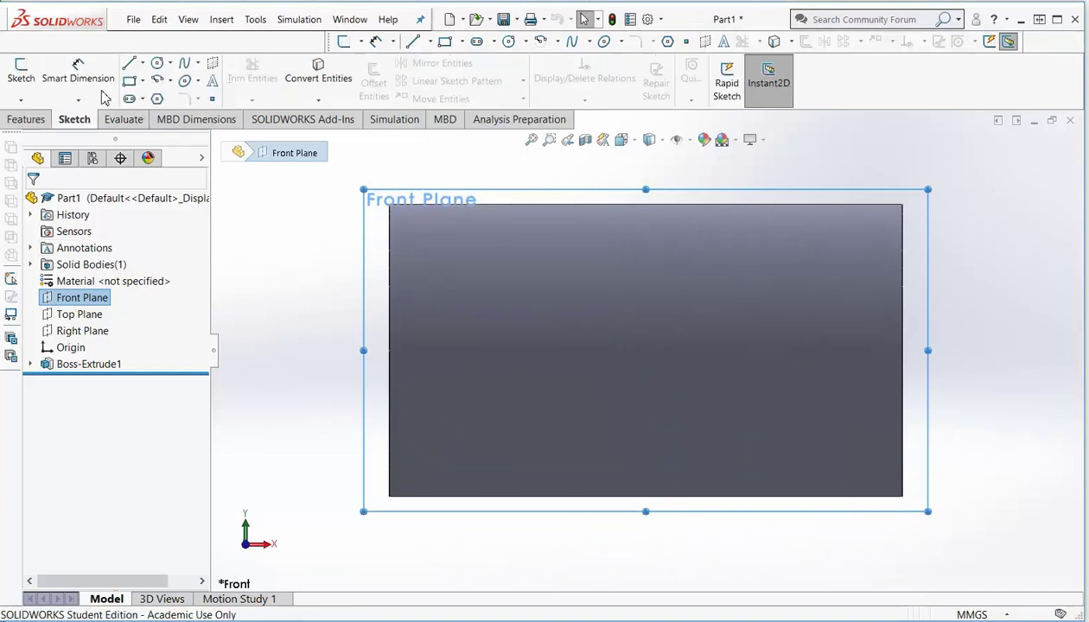
click(129, 80)
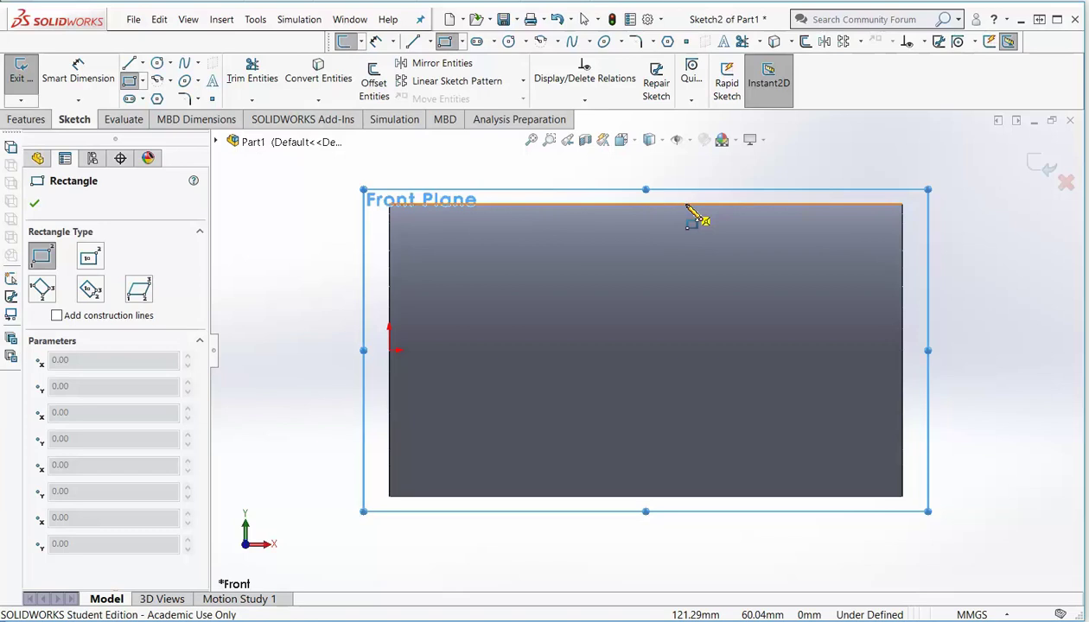
click(686, 204)
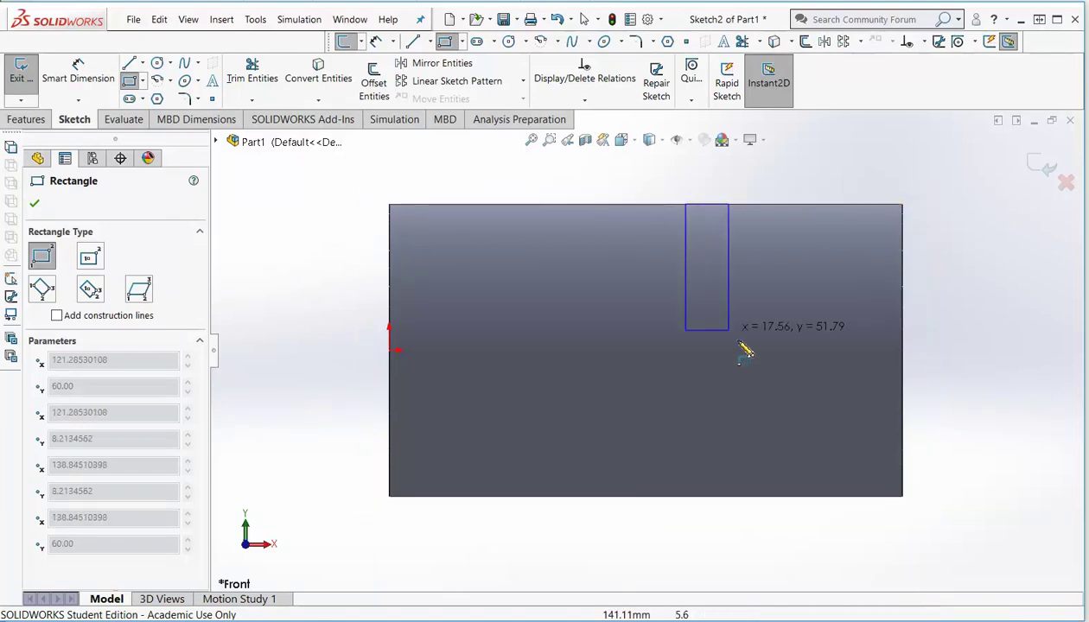
click(902, 449)
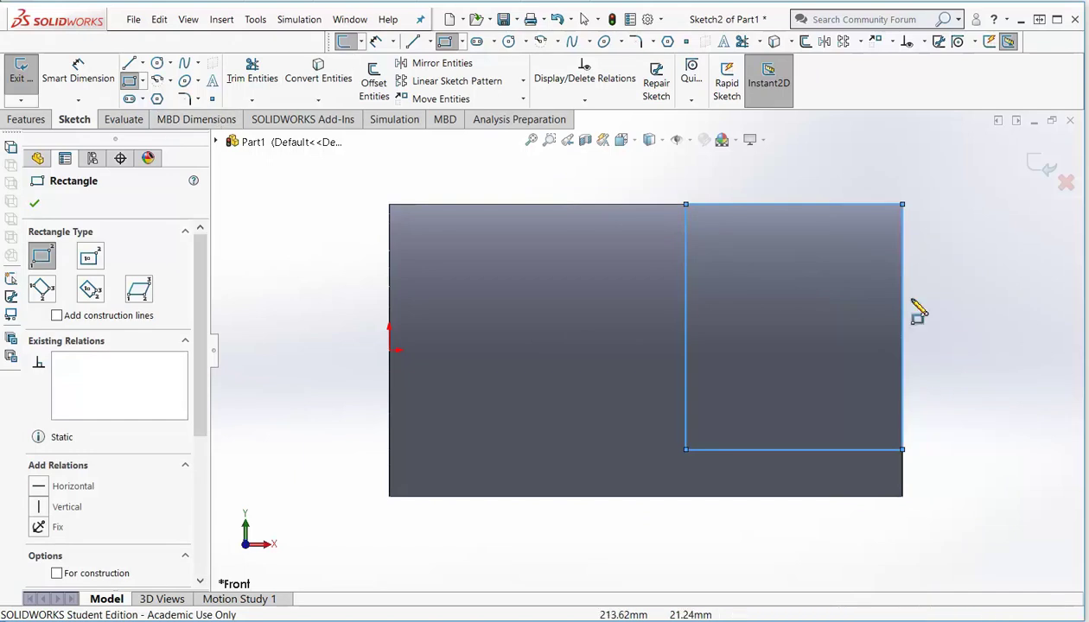
Dimension the rectangle's width between its vertical sides to 67 mm
click(76, 73)
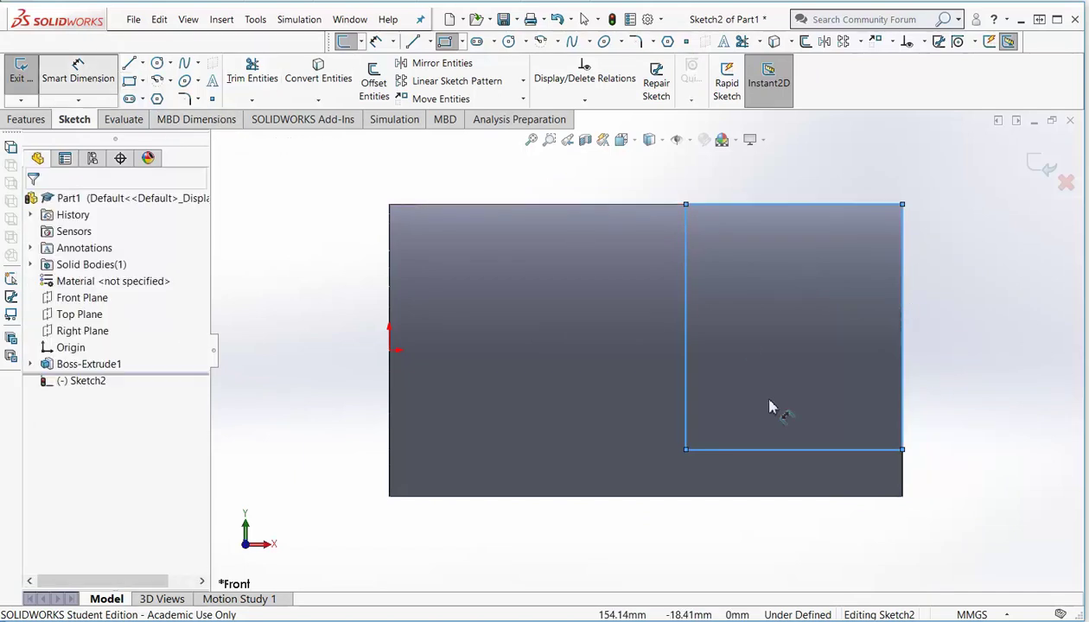
click(689, 360)
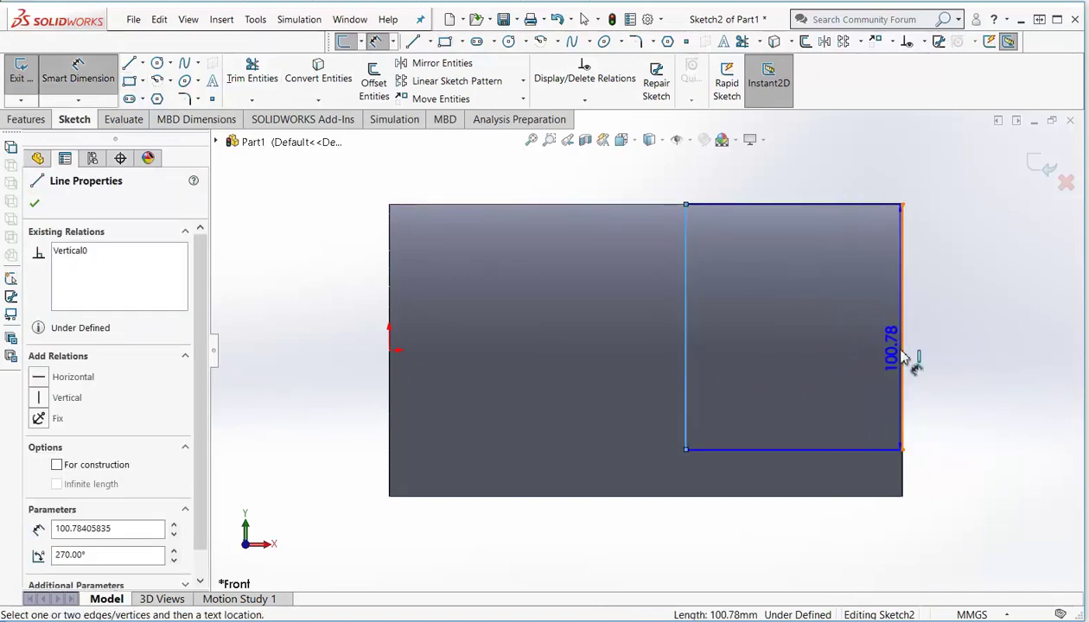
click(902, 357)
click(830, 360)
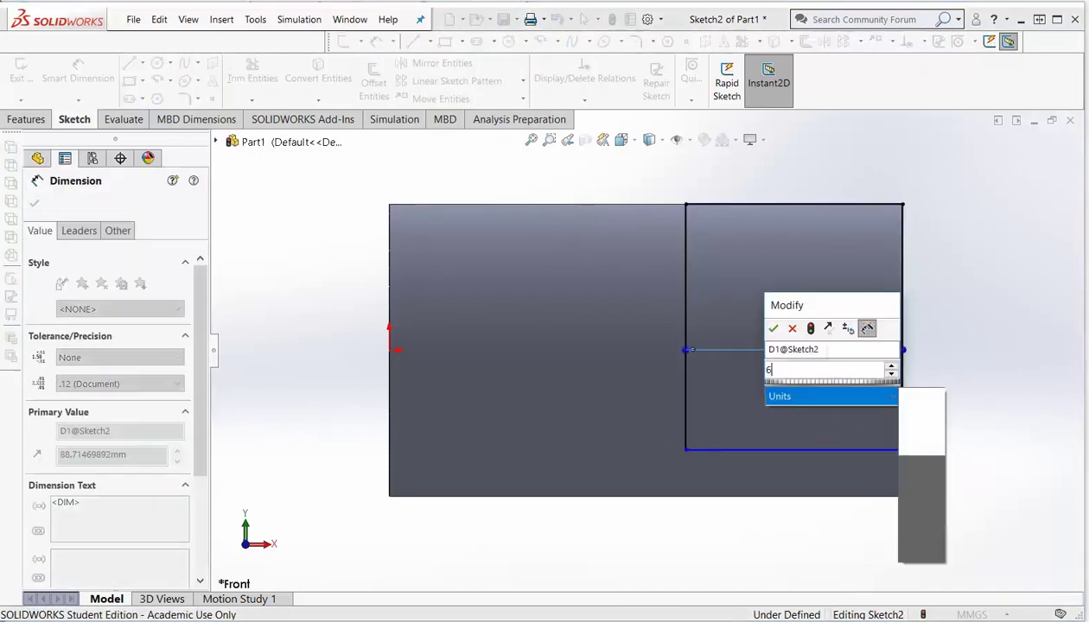
text(67)
key(Return)
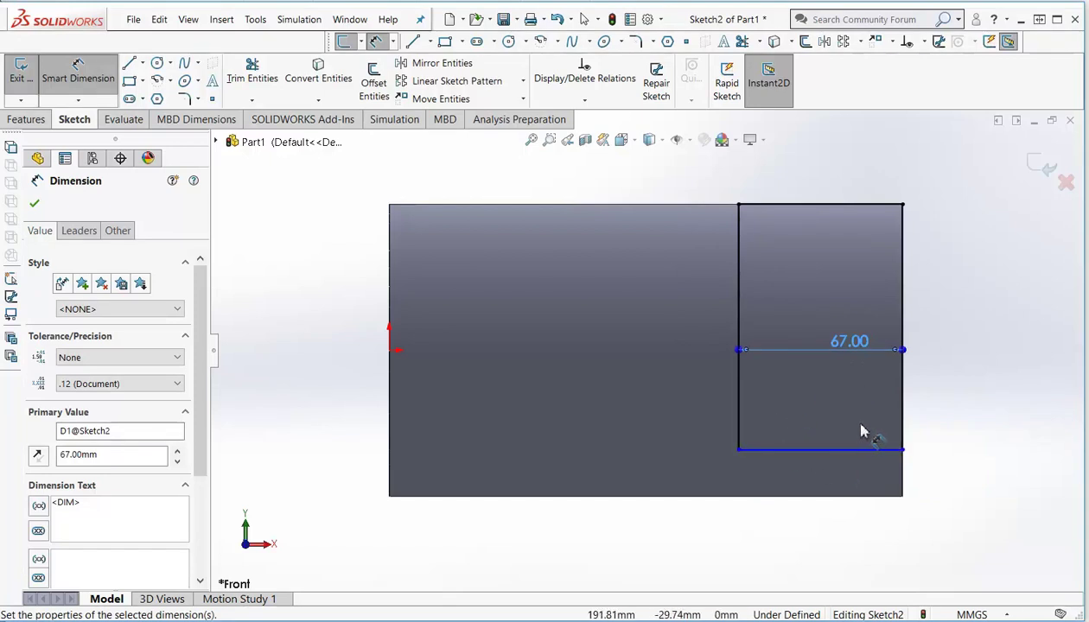
Switch to Hidden Lines Visible, exit Sketch2, and expand Boss-Extrude1
click(662, 143)
click(652, 219)
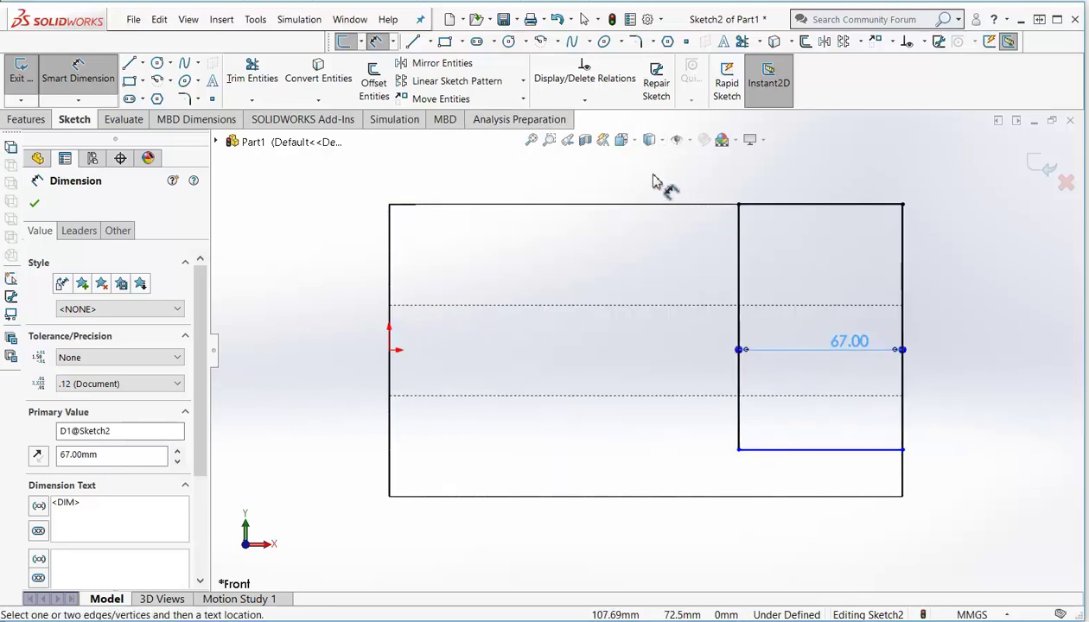
key(Escape)
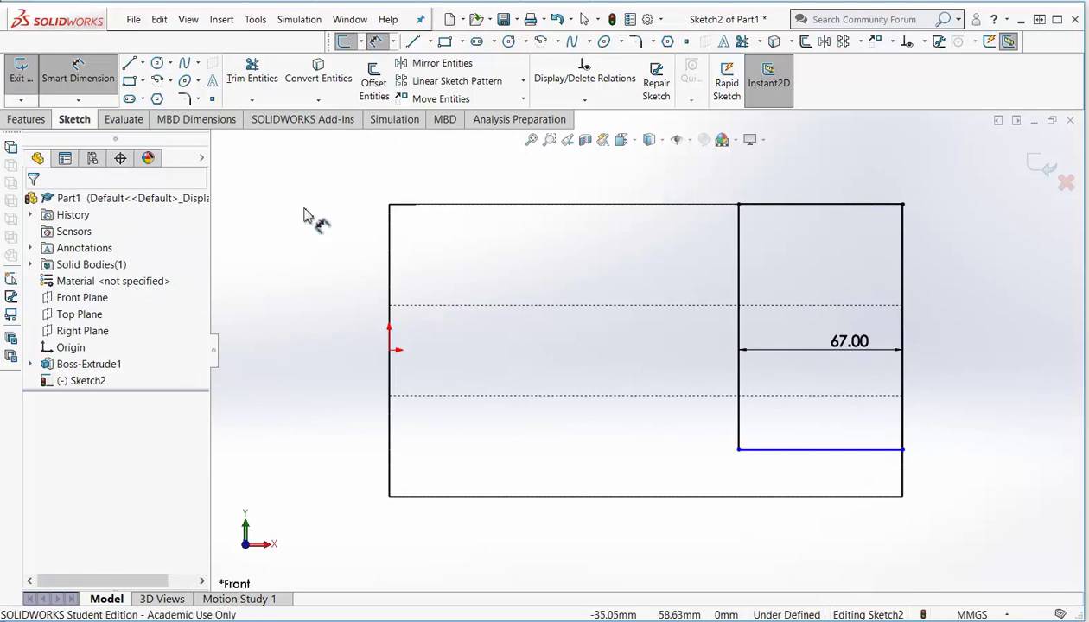
click(21, 75)
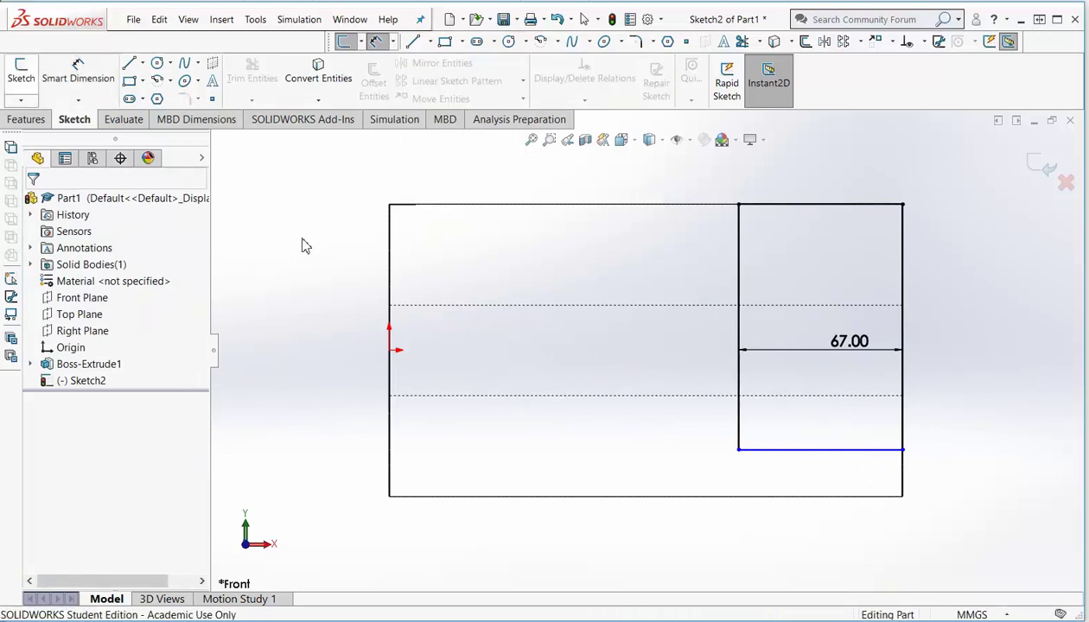
click(30, 364)
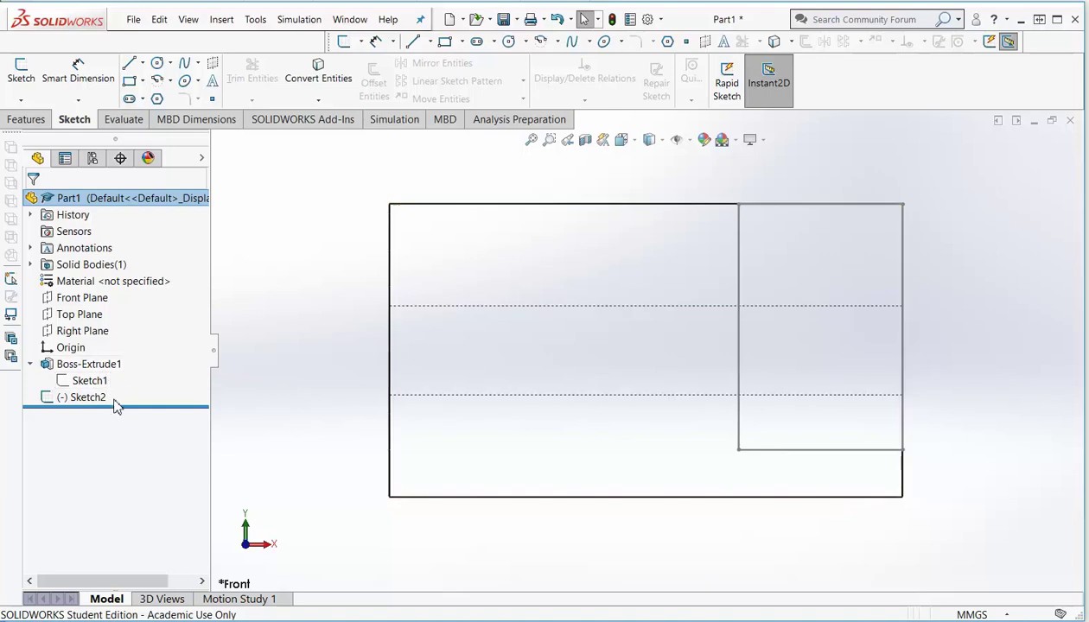
click(92, 402)
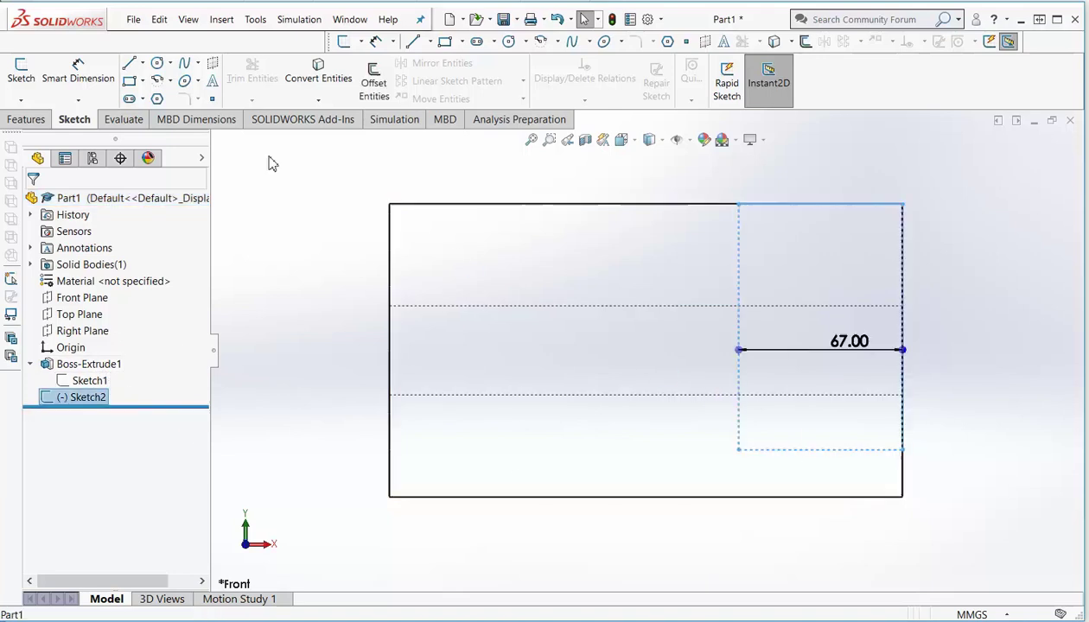
click(274, 242)
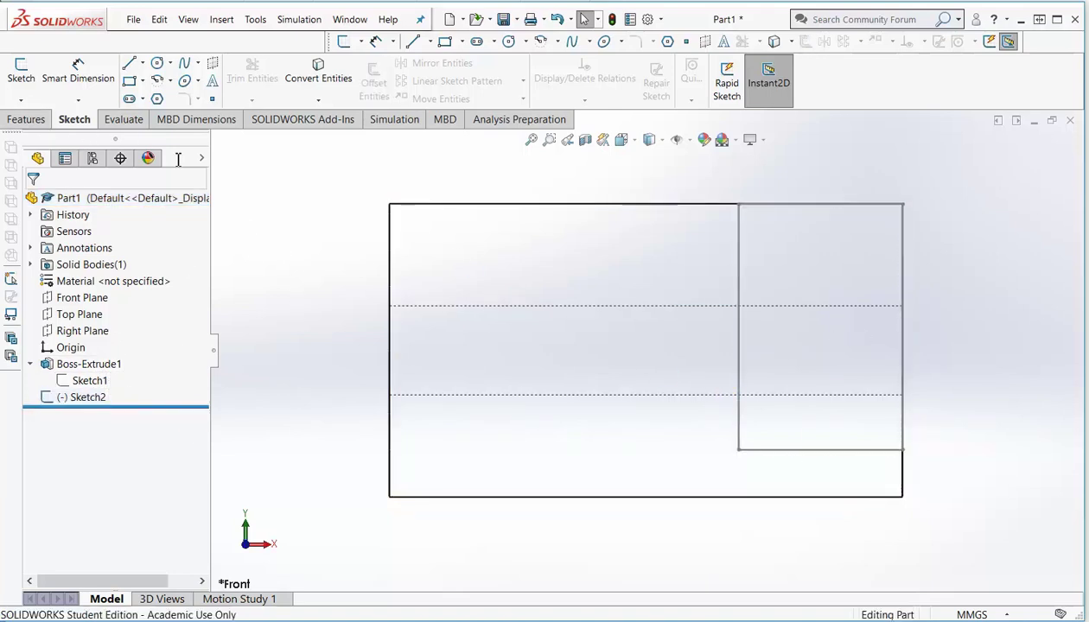
Cut-extrude Sketch2 Through All in both directions to form the step
key(space)
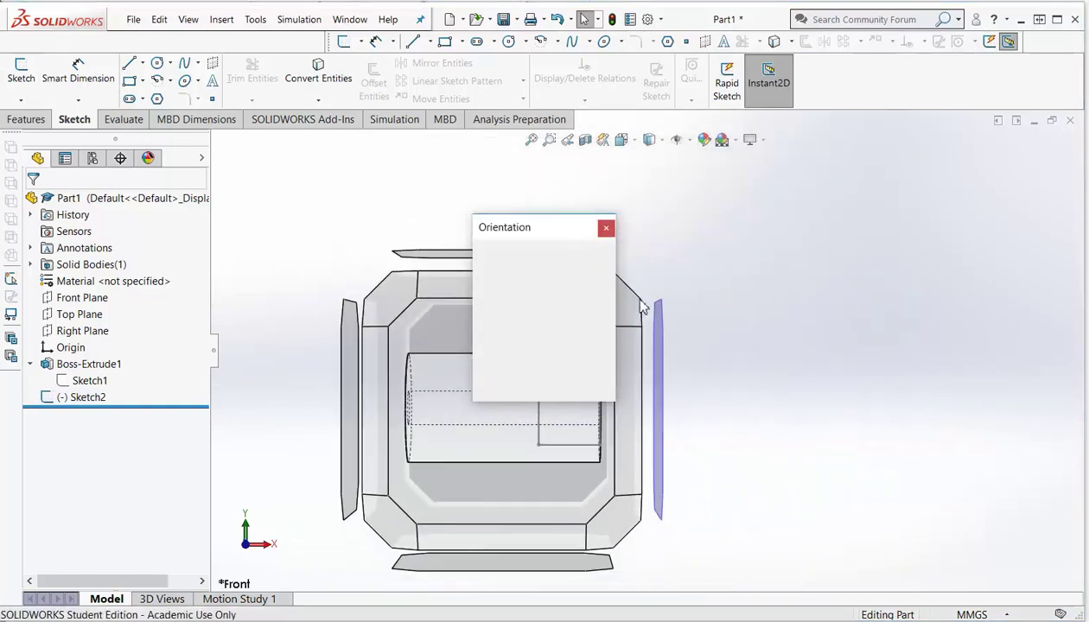
click(702, 353)
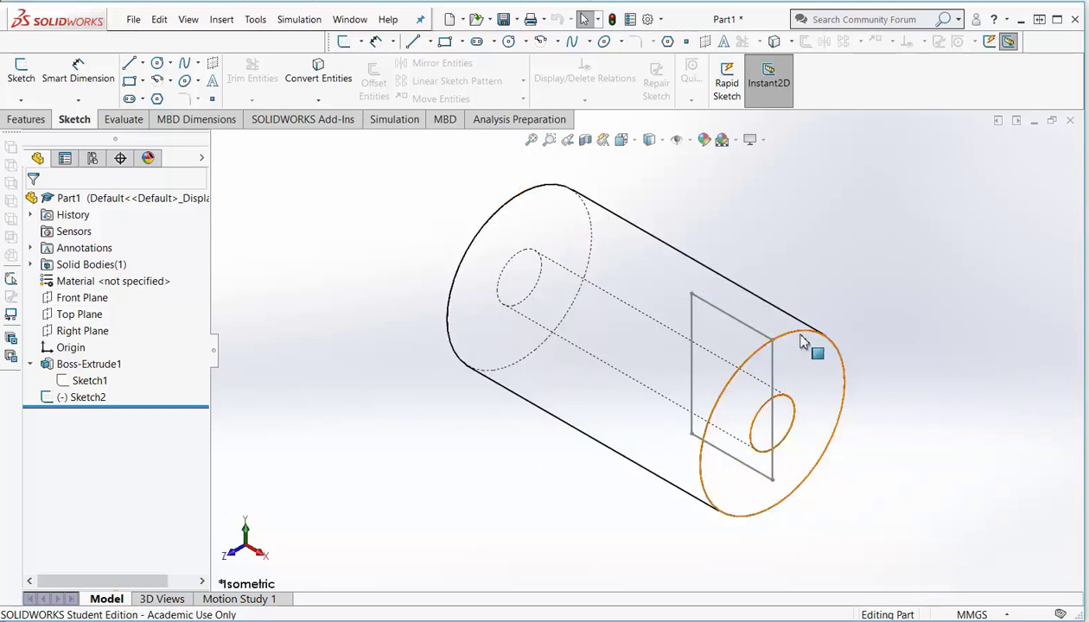
click(80, 397)
click(31, 121)
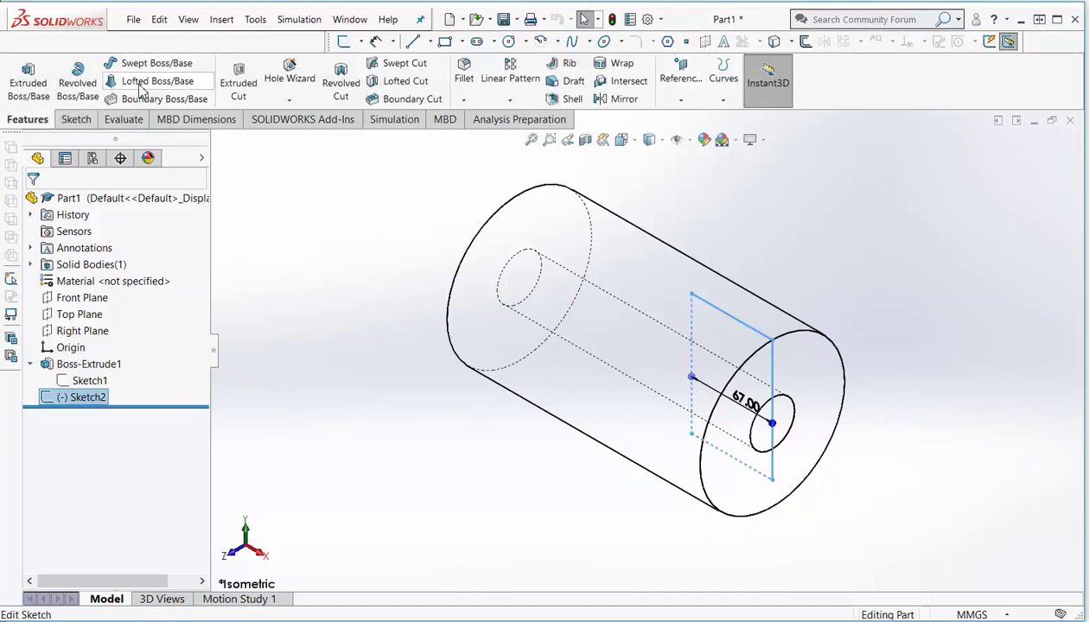
click(237, 83)
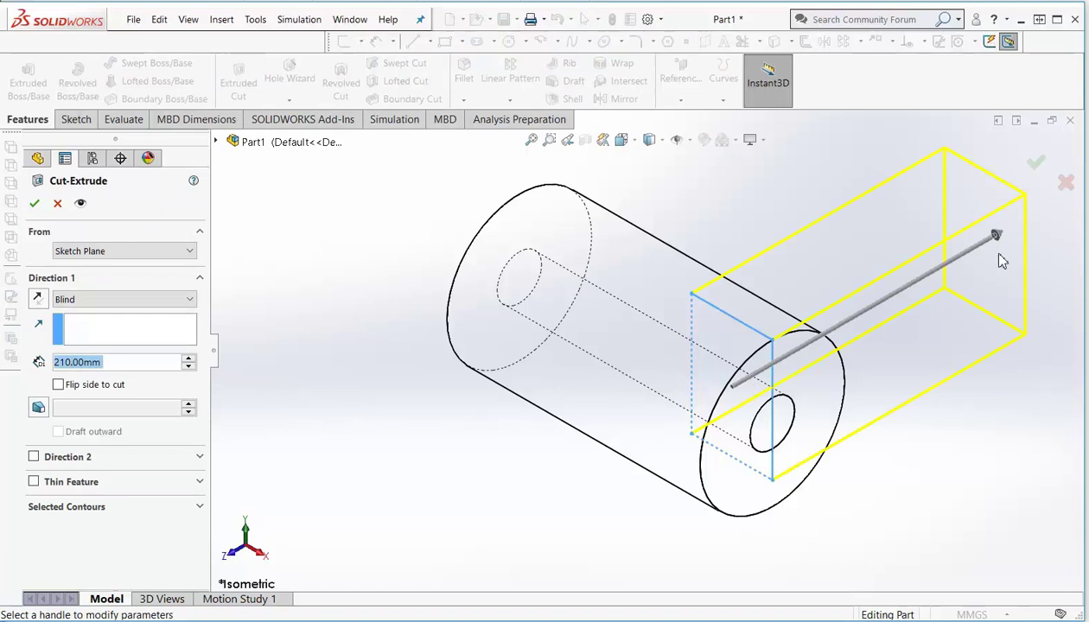
click(191, 298)
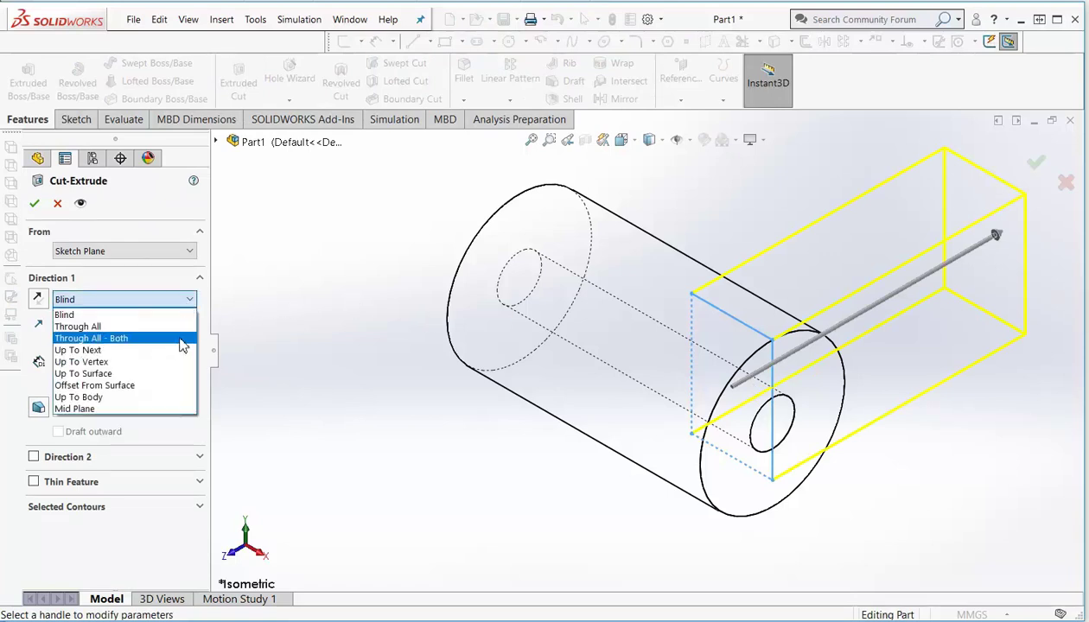
click(179, 339)
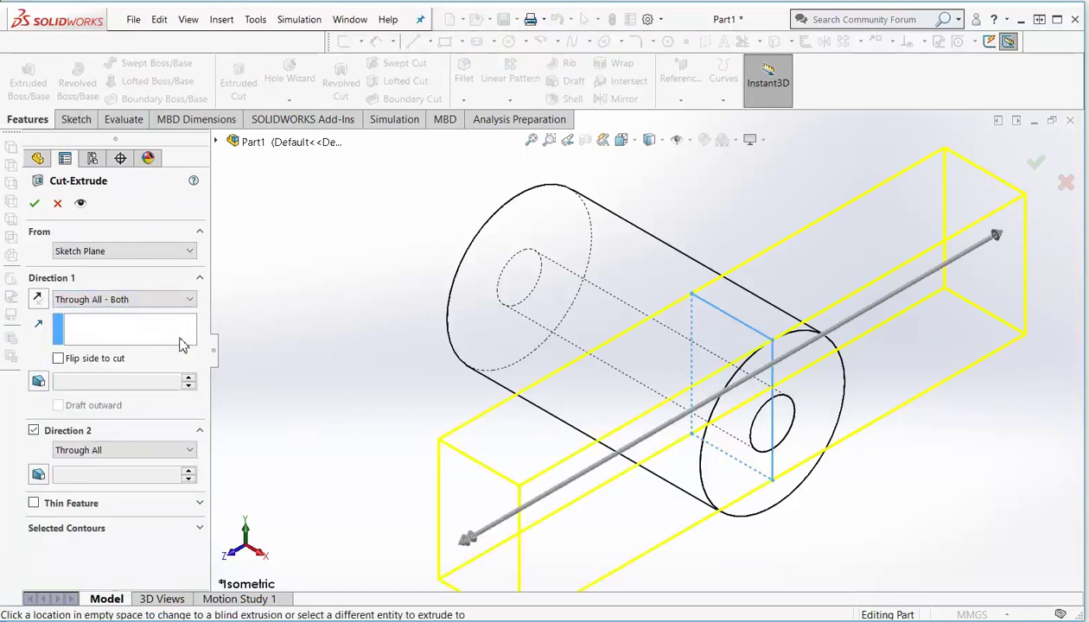
click(35, 203)
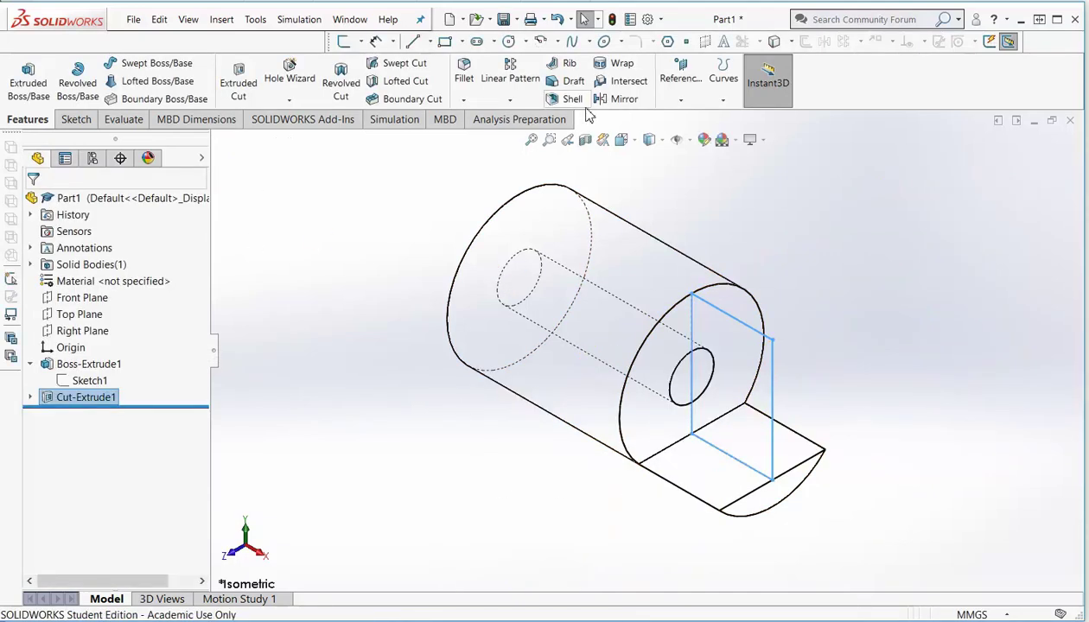
Switch the display to Shaded With Edges and bring the reference drawing up full-screen
click(657, 139)
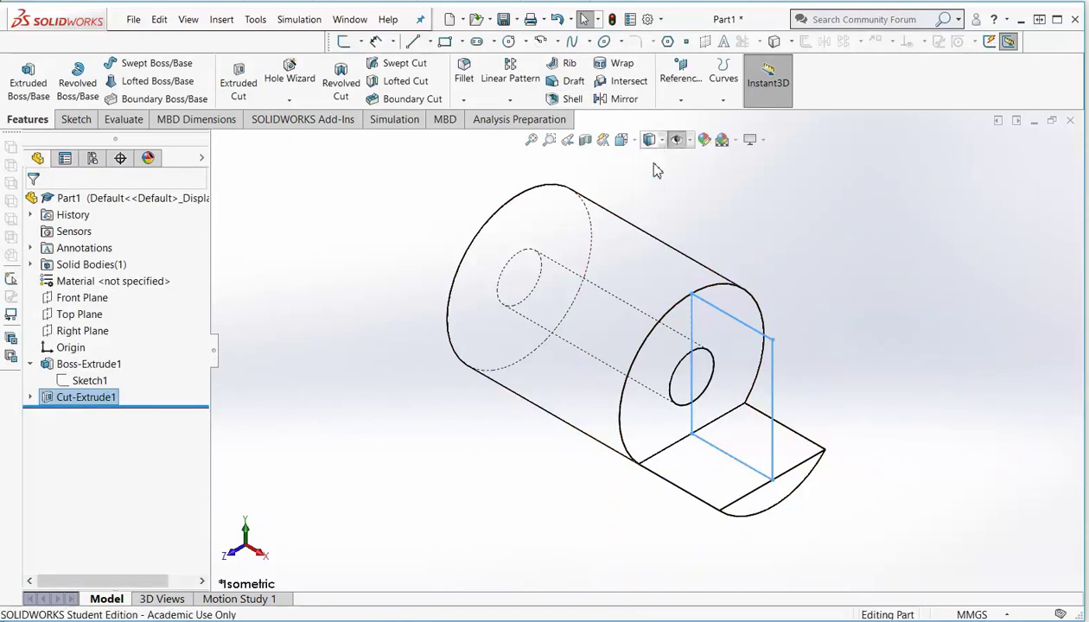
click(642, 156)
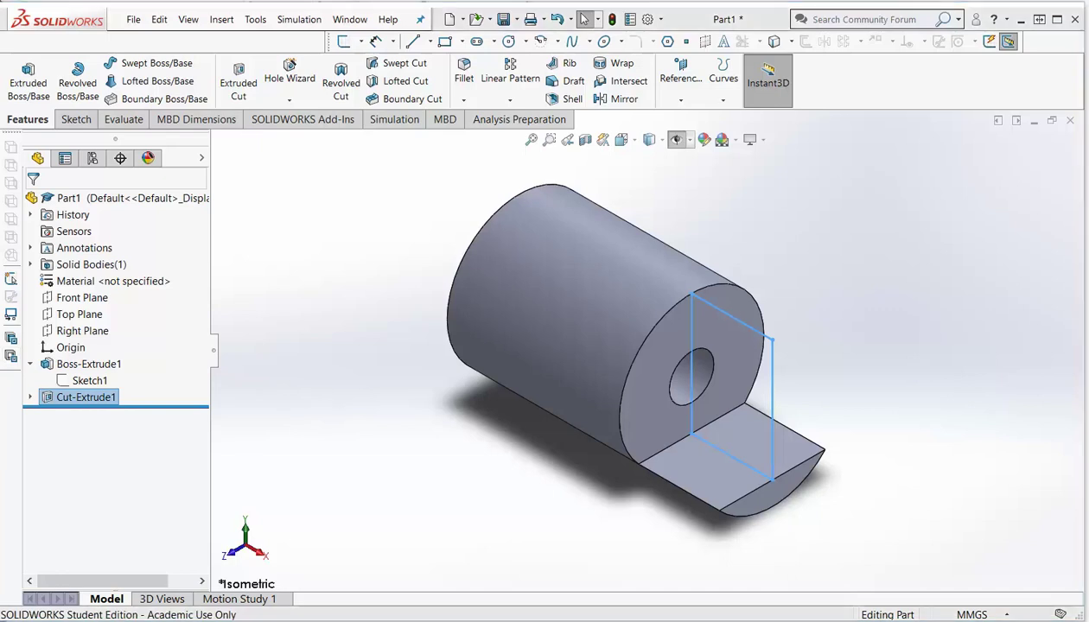
drag(0, 156, 440, 40)
click(688, 40)
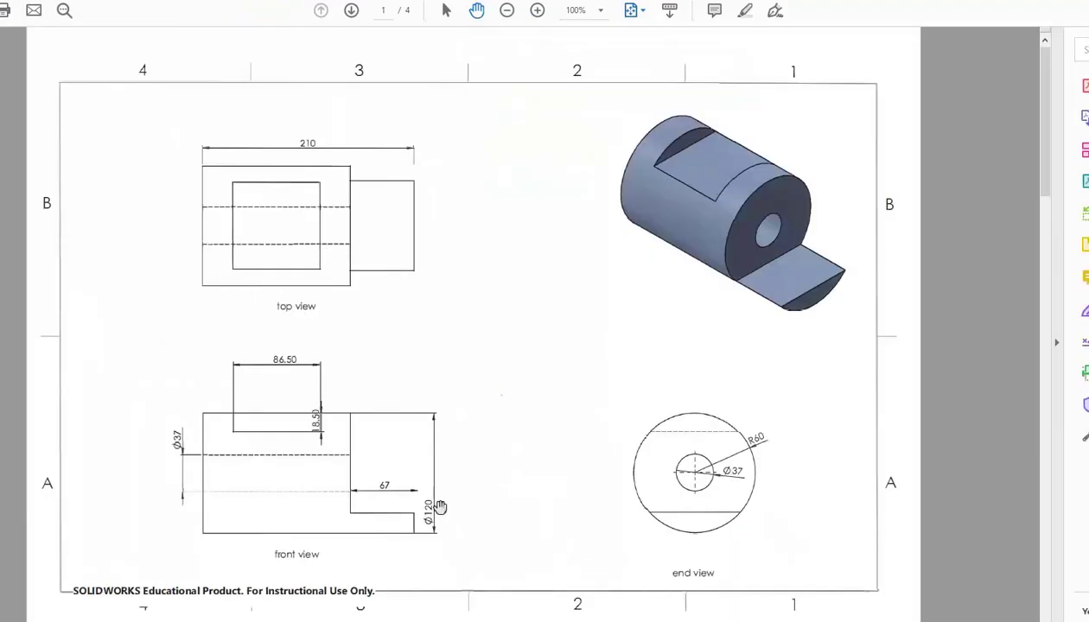
Scroll through the drawing to review its dimensions, then minimize Acrobat
scroll(322, 456, down, 2)
scroll(406, 428, up, 2)
key(super+Down)
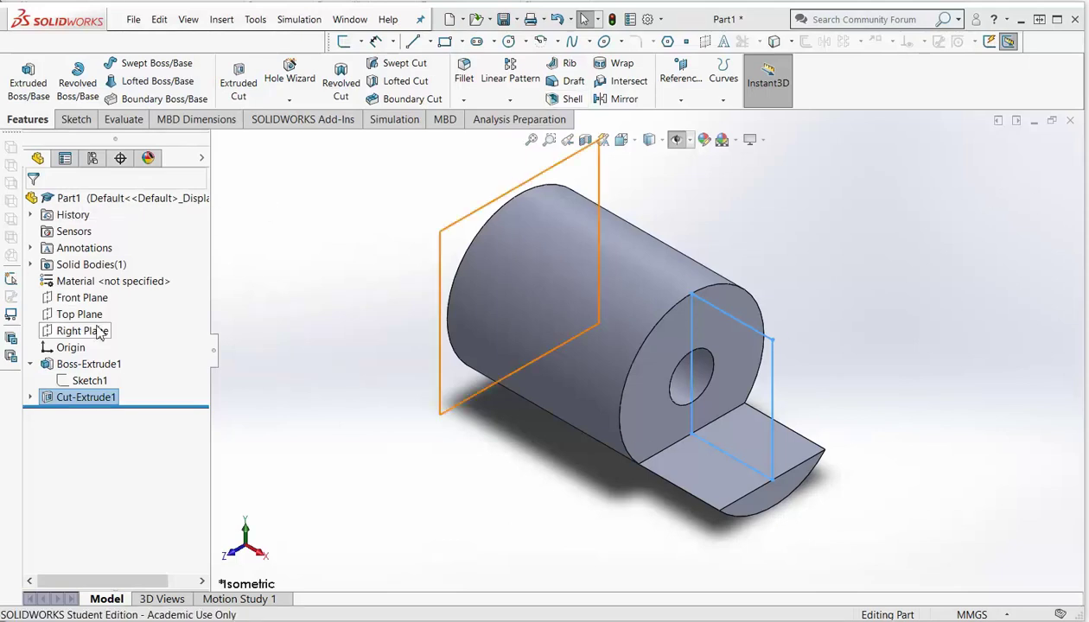
Start Sketch3 on the Front Plane in Normal To view and draw a corner rectangle along the top edge
click(87, 298)
key(space)
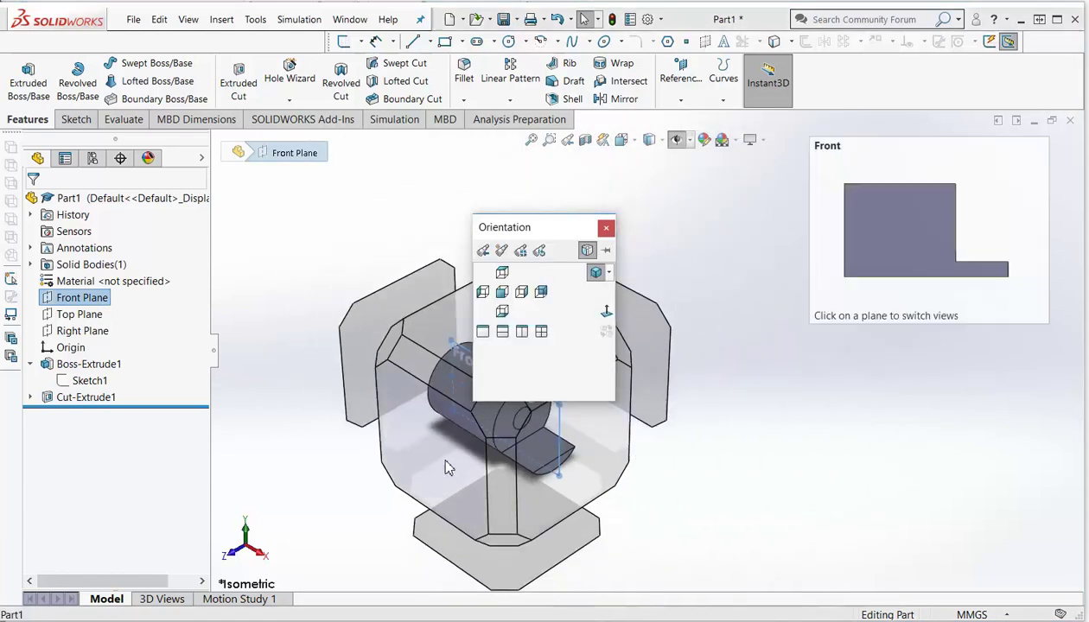
click(440, 455)
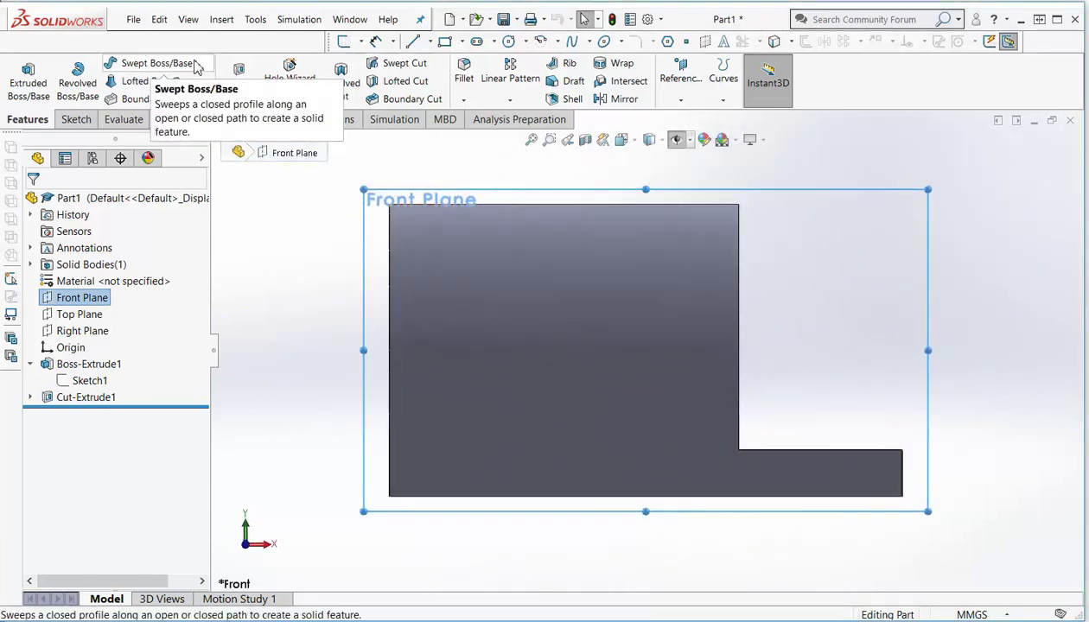
click(76, 119)
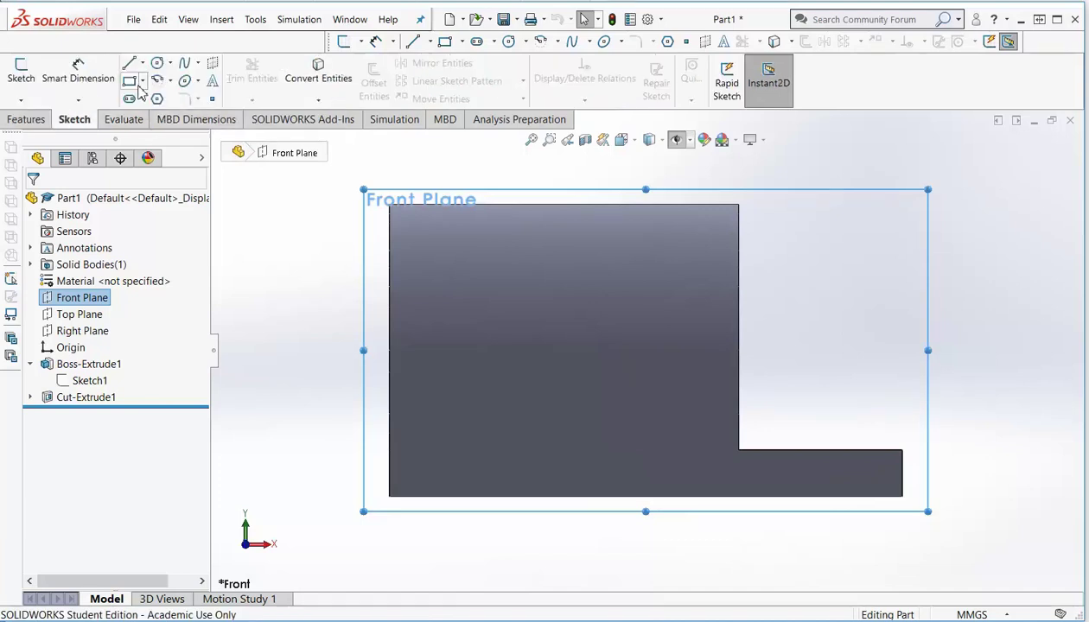
click(130, 82)
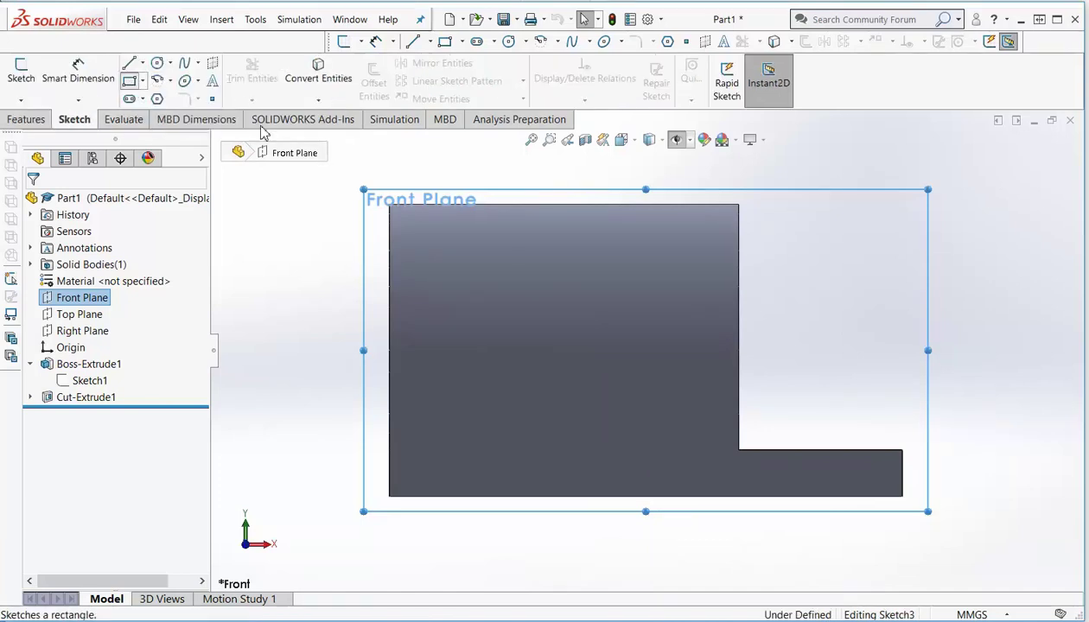
click(450, 206)
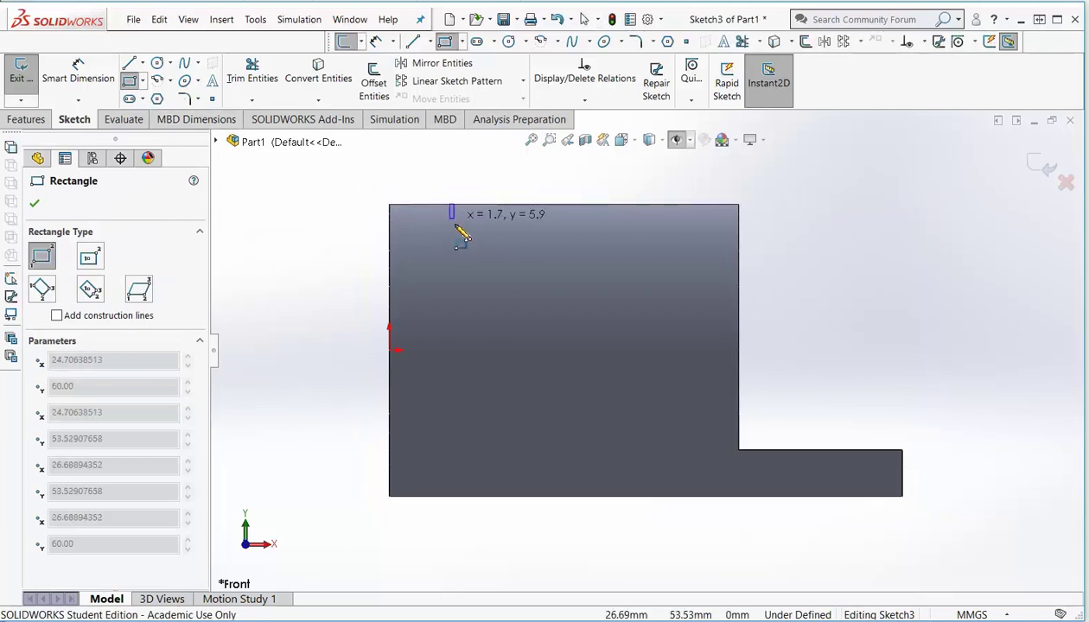
click(668, 250)
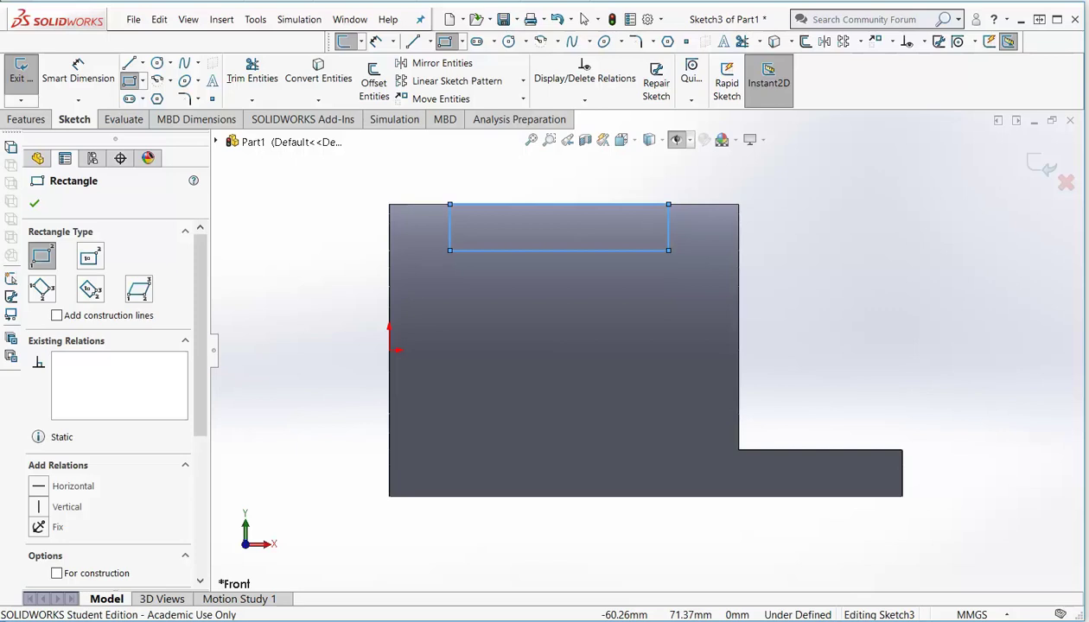
key(alt+Tab)
mouse_move(52, 68)
mouse_down()
mouse_move(644, 72)
mouse_move(441, 32)
mouse_up()
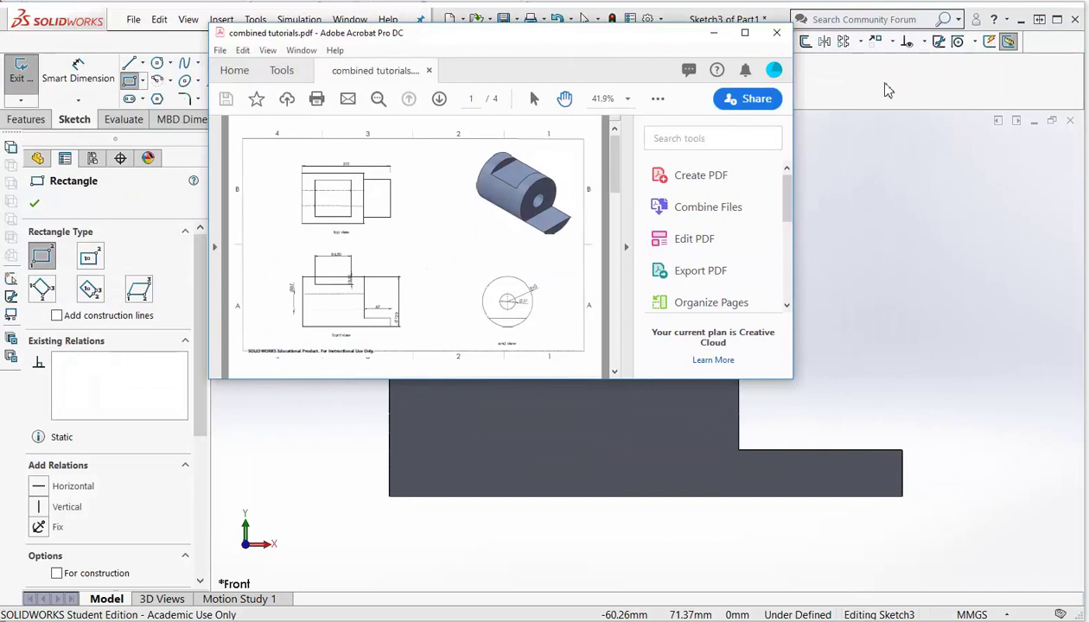
click(744, 31)
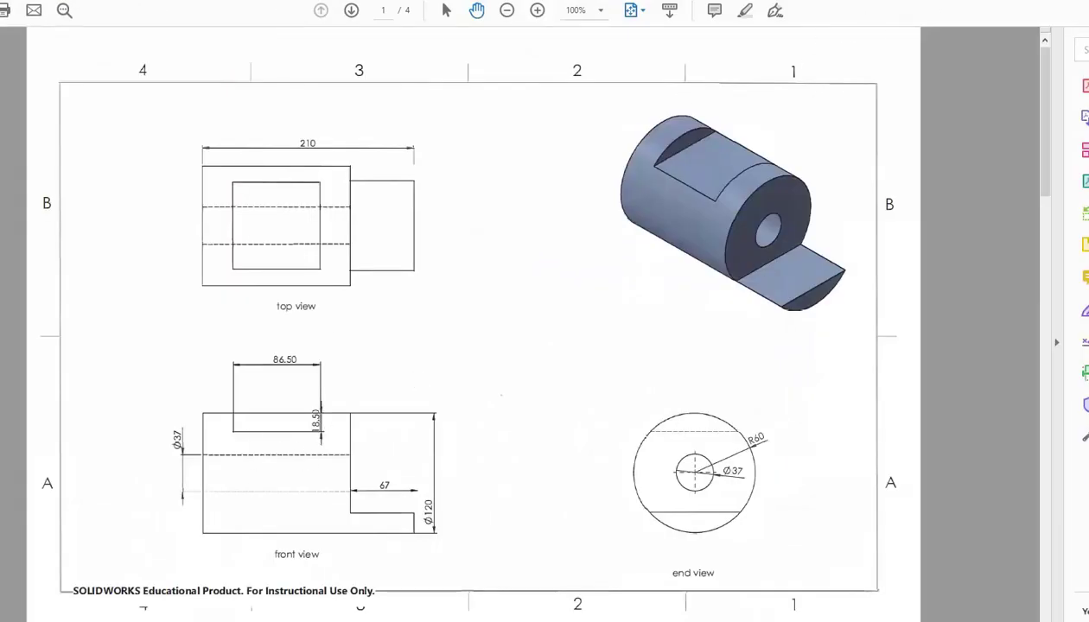
key(super+Down)
key(super+Down)
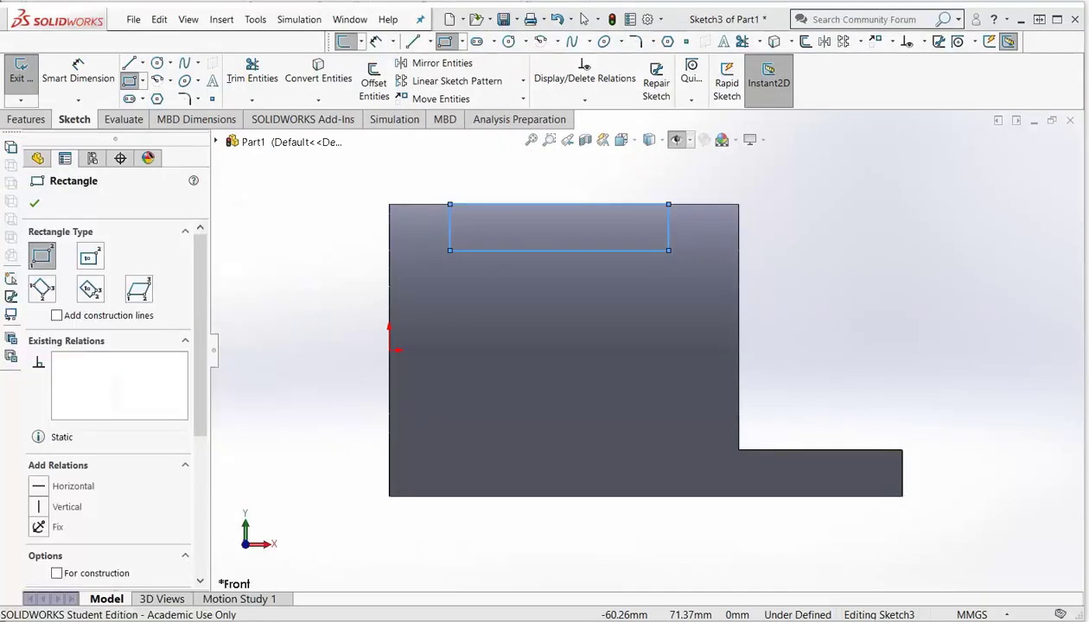
Dimension the slot rectangle's vertical side to an 18.5 mm depth
click(78, 73)
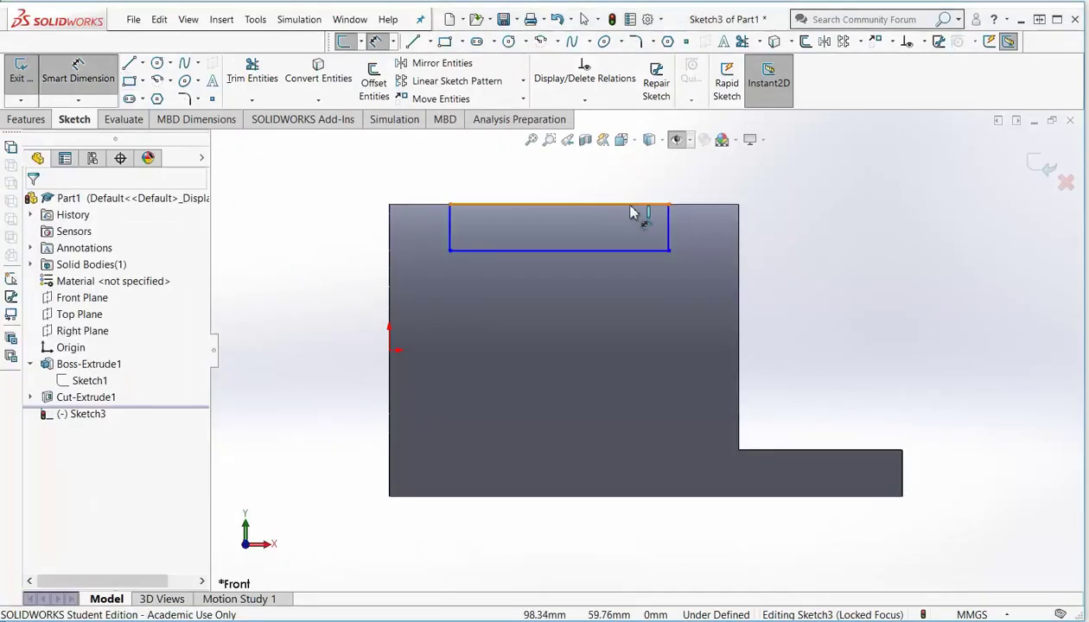
click(655, 250)
click(668, 232)
click(744, 297)
text(1)
mouse_move(739, 284)
text(8.5)
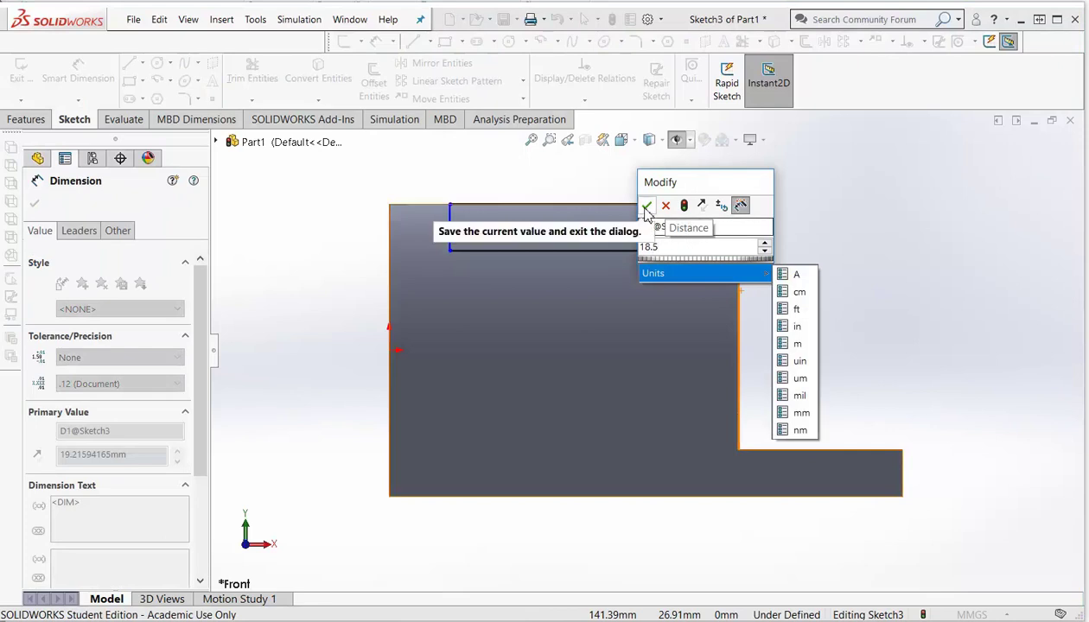
key(Return)
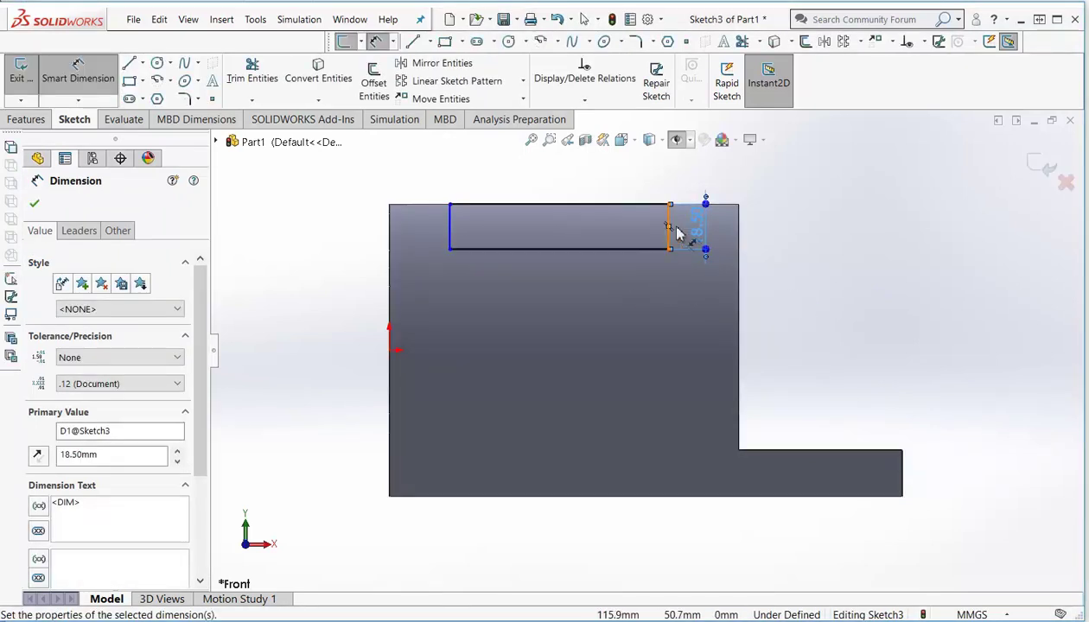
Dimension the slot's width to 86.5 mm, cancelling a stray edge dimension afterward
click(451, 231)
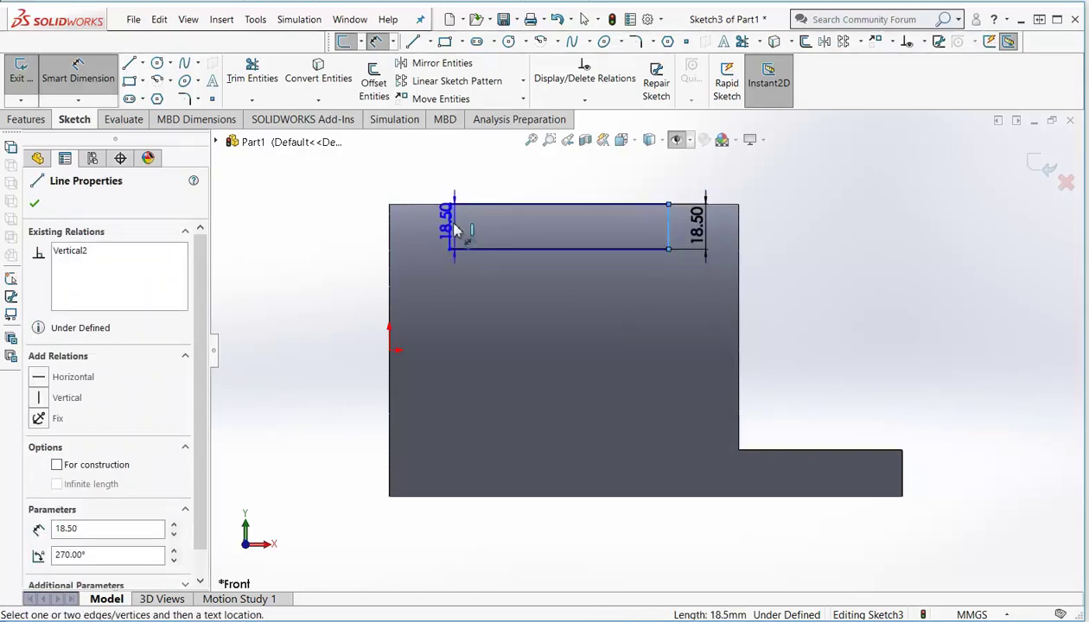
click(668, 227)
click(557, 177)
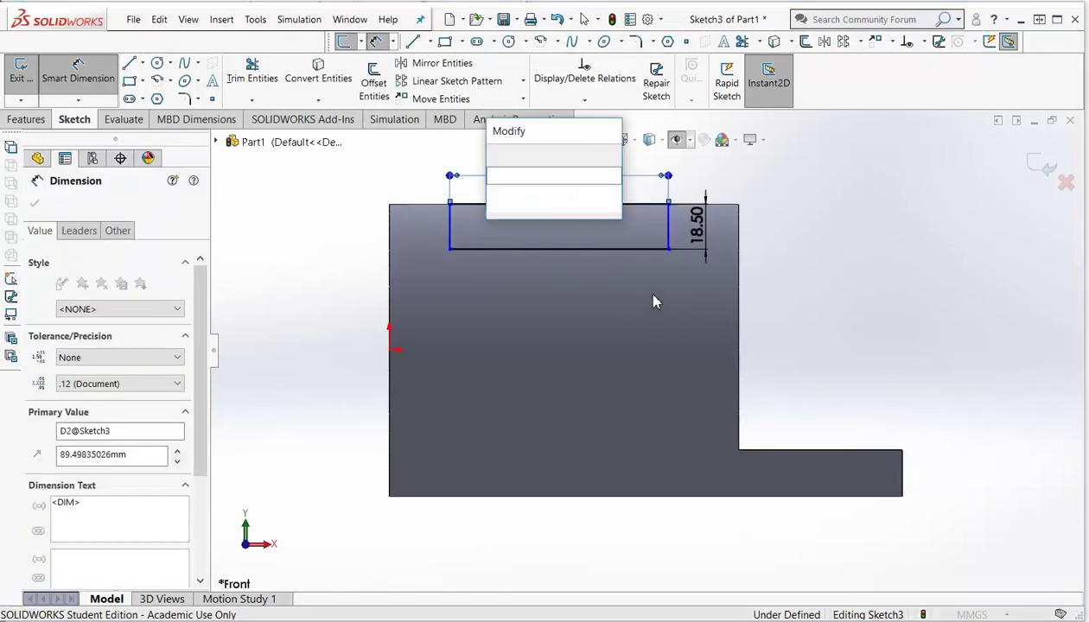
text(86.)
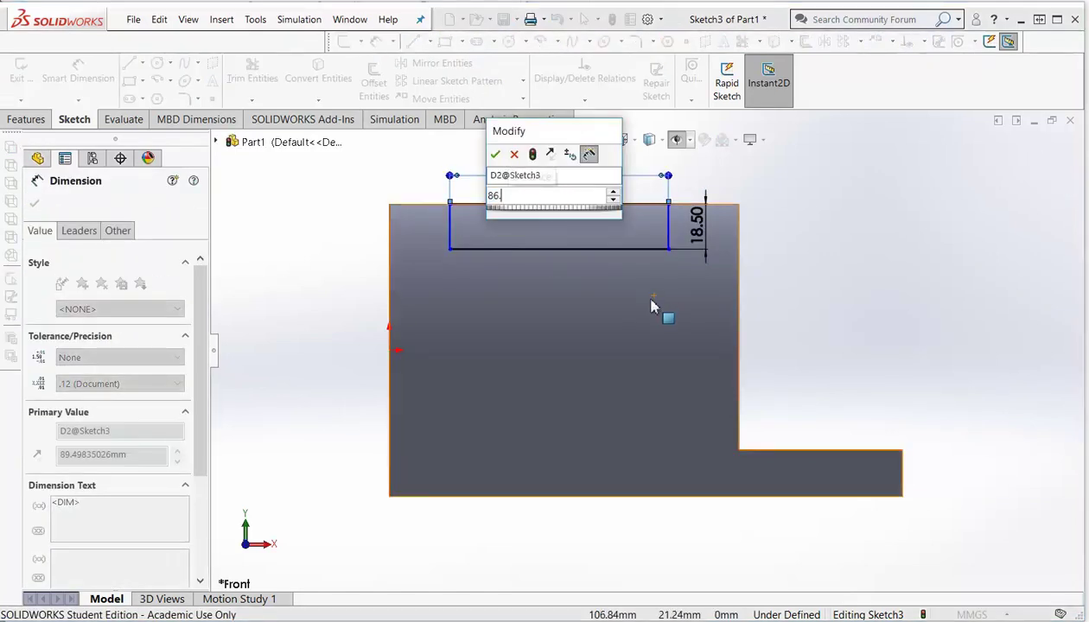
text(5)
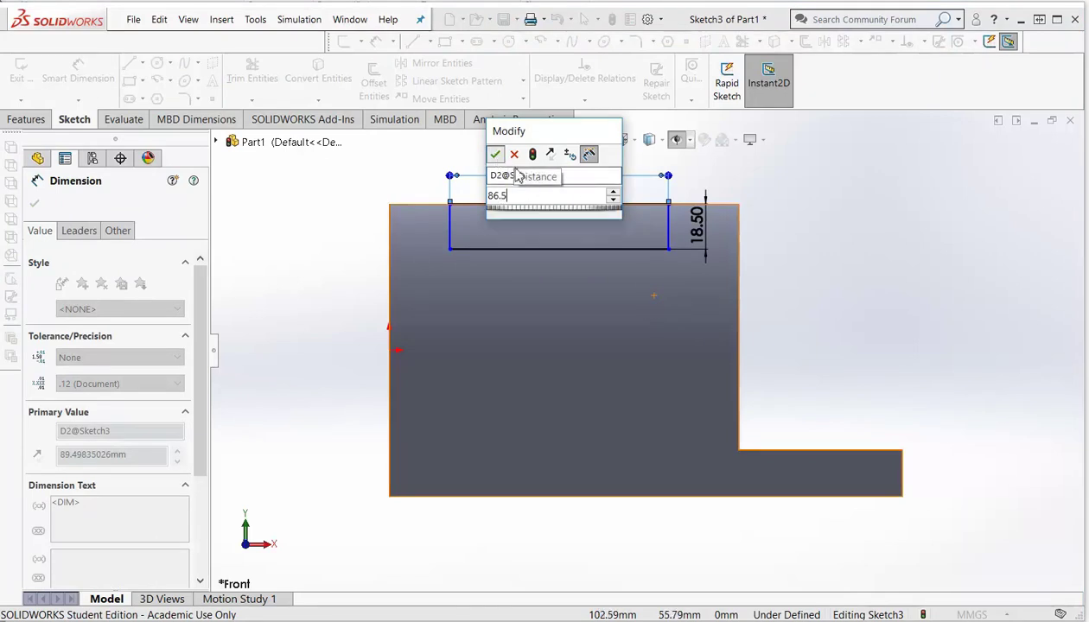
key(Return)
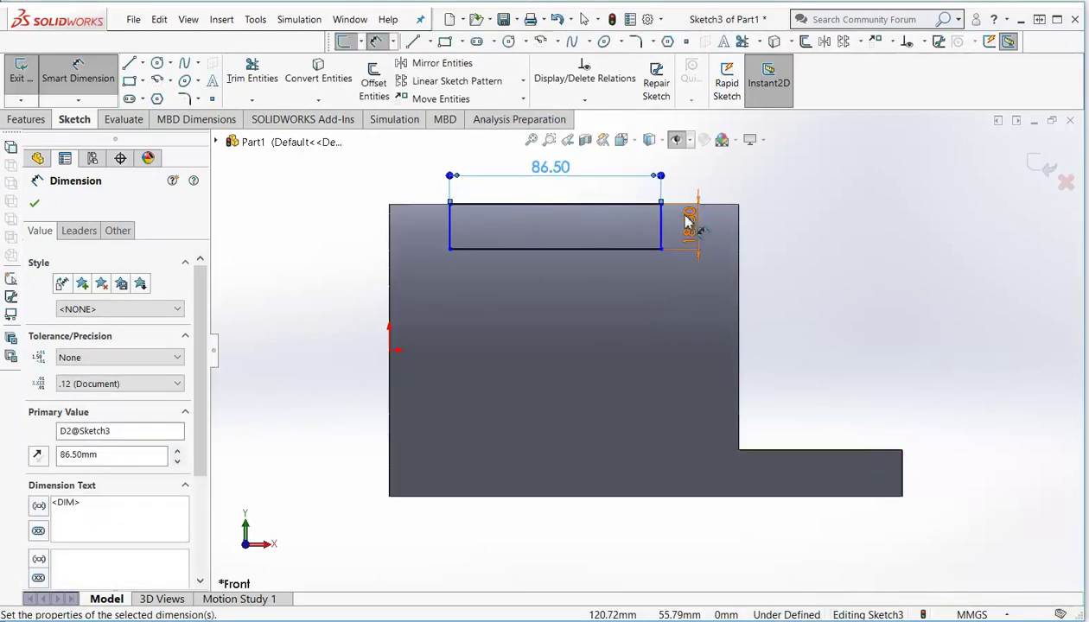
scroll(717, 247, down, 1)
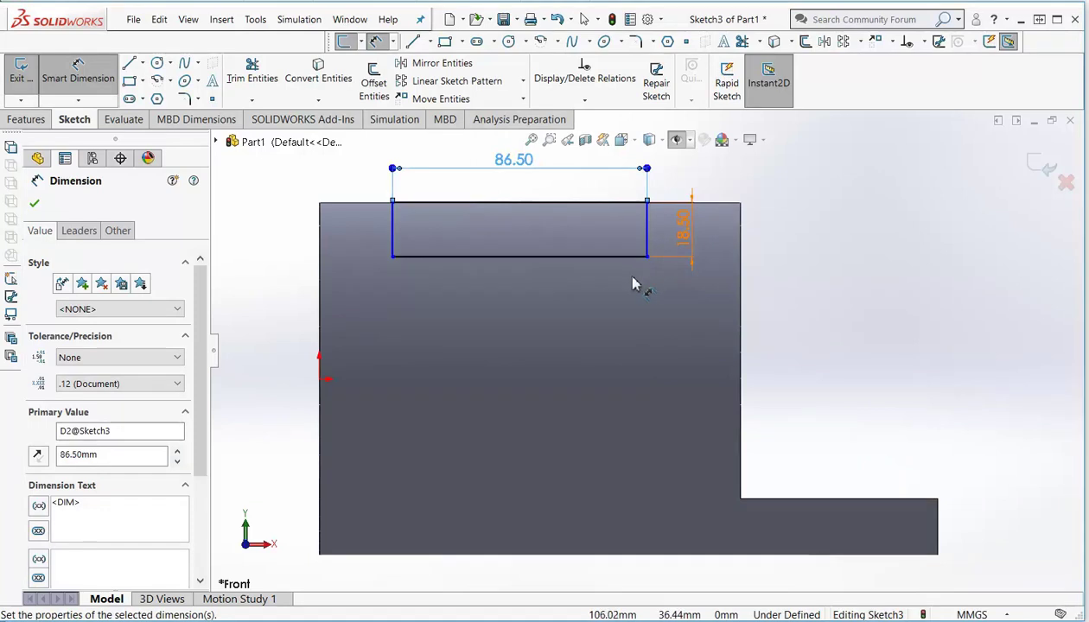
click(740, 255)
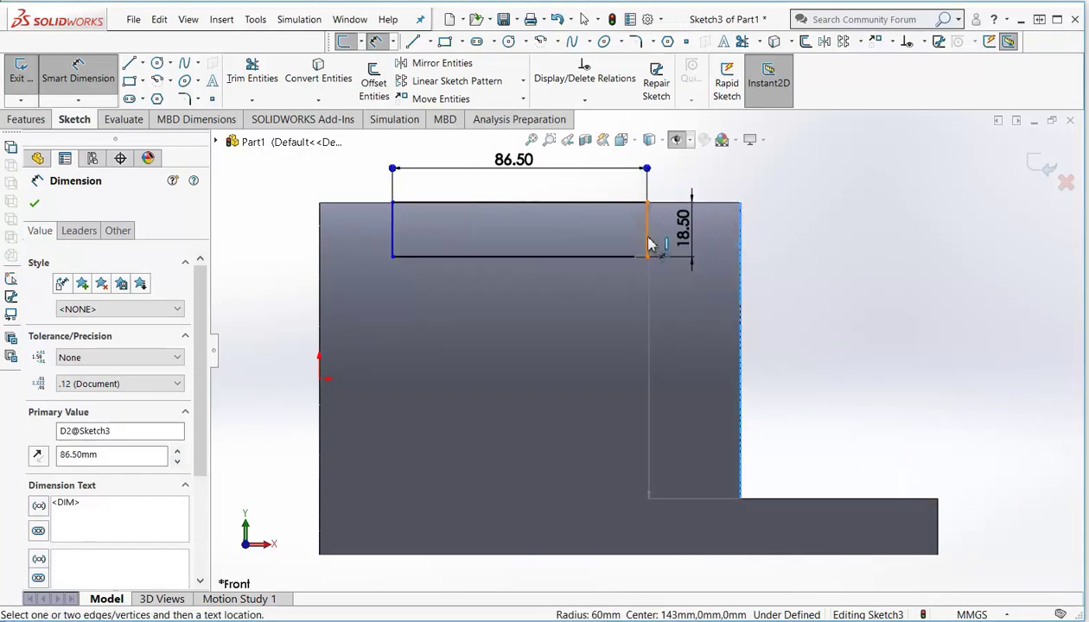
key(Escape)
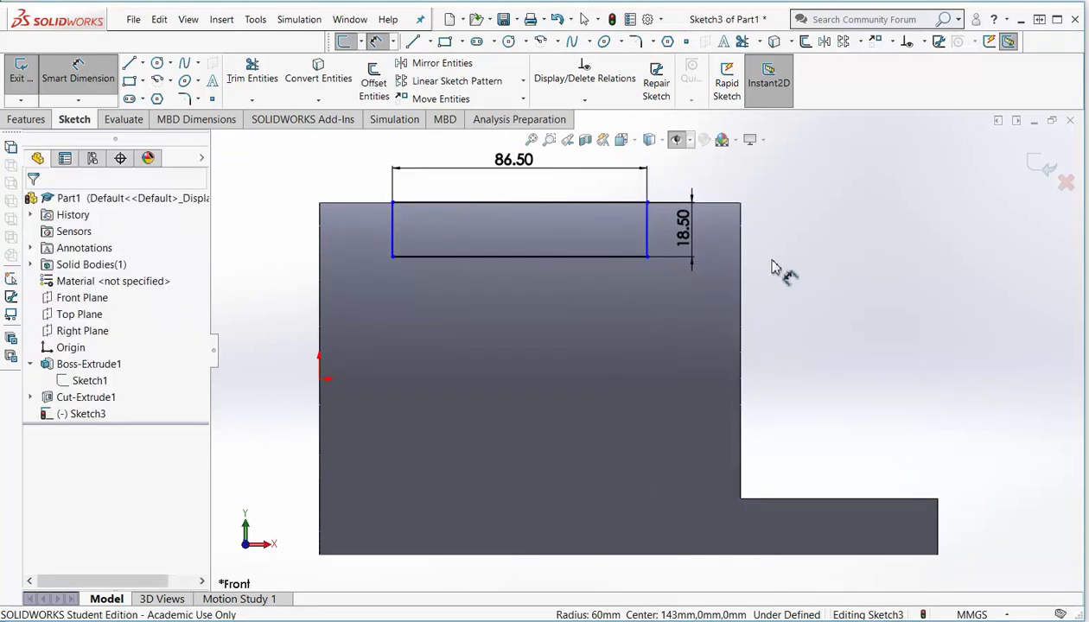
Draw a vertical centreline down from the top edge's midpoint
click(143, 63)
click(154, 98)
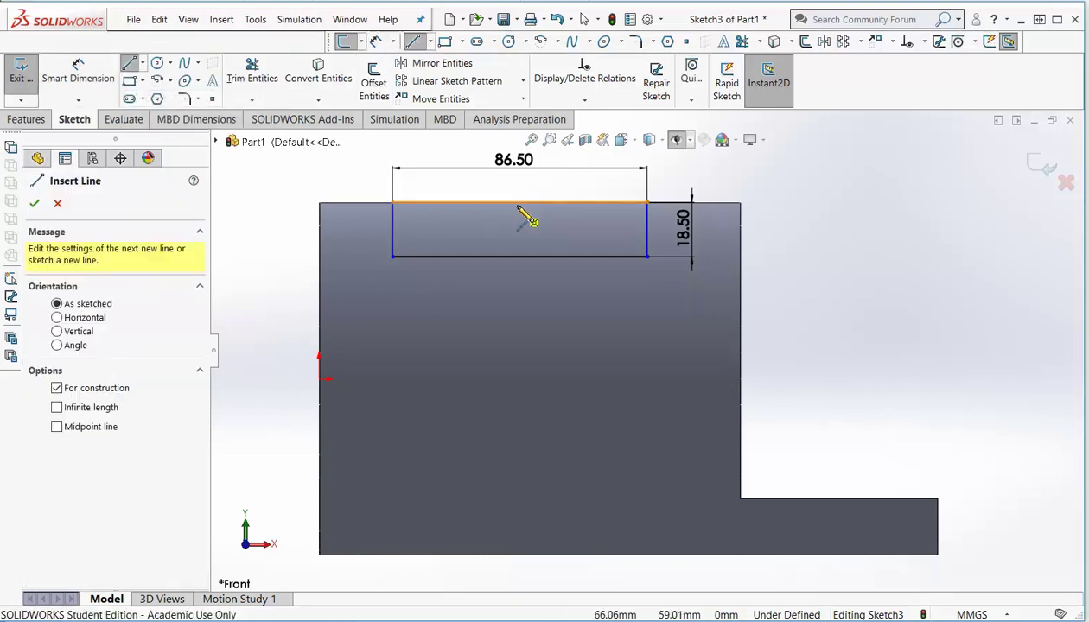
click(519, 202)
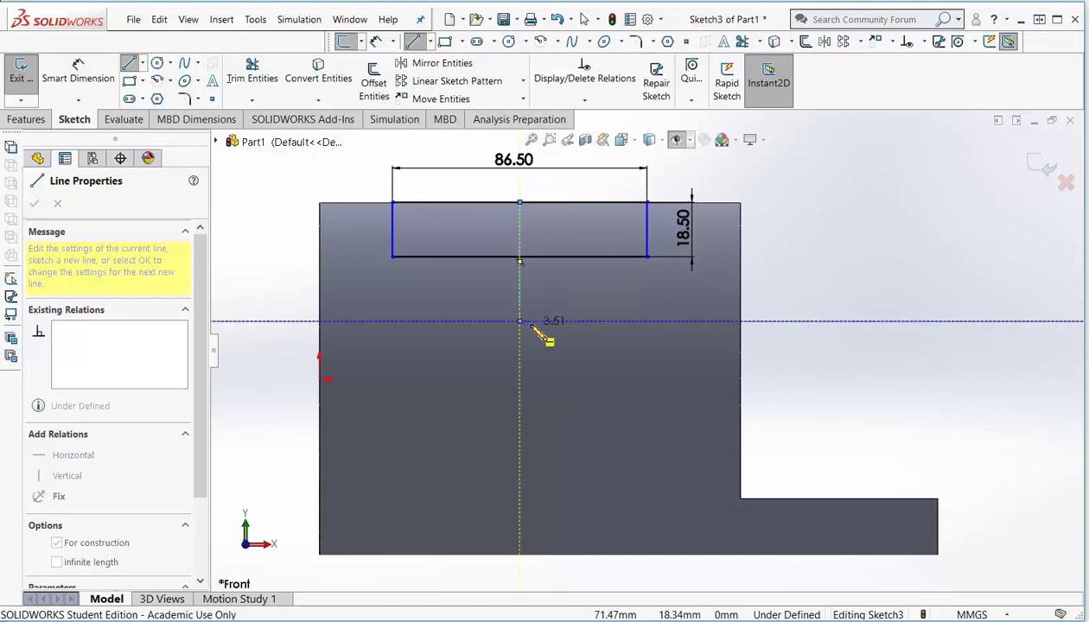
click(521, 321)
key(Escape)
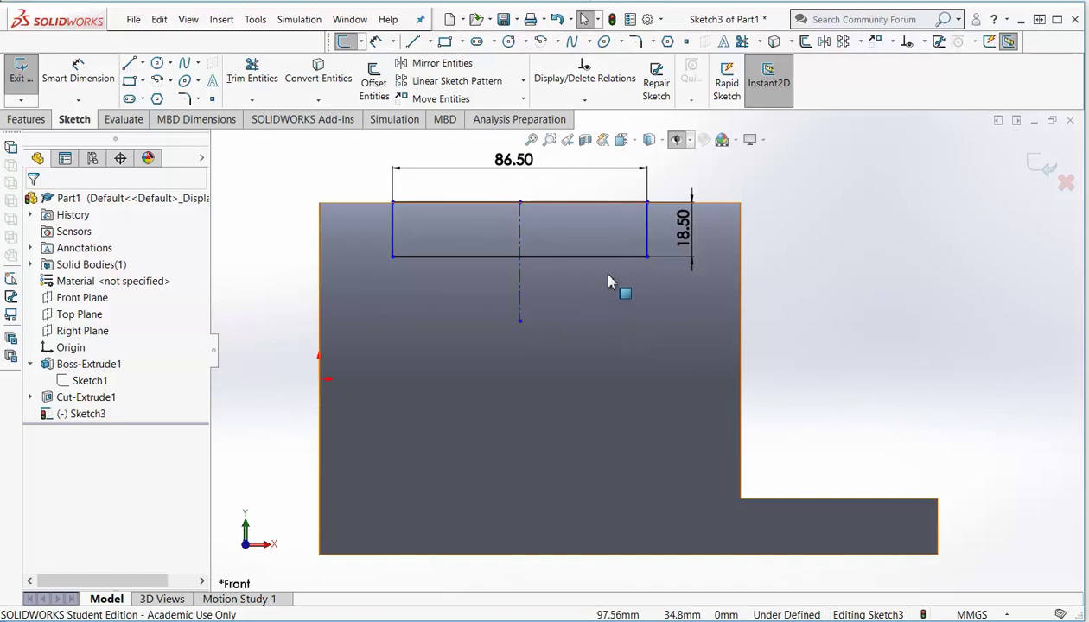
Sketch a center rectangle centred on the top edge's midpoint, reaching the slot's bottom corner
click(143, 81)
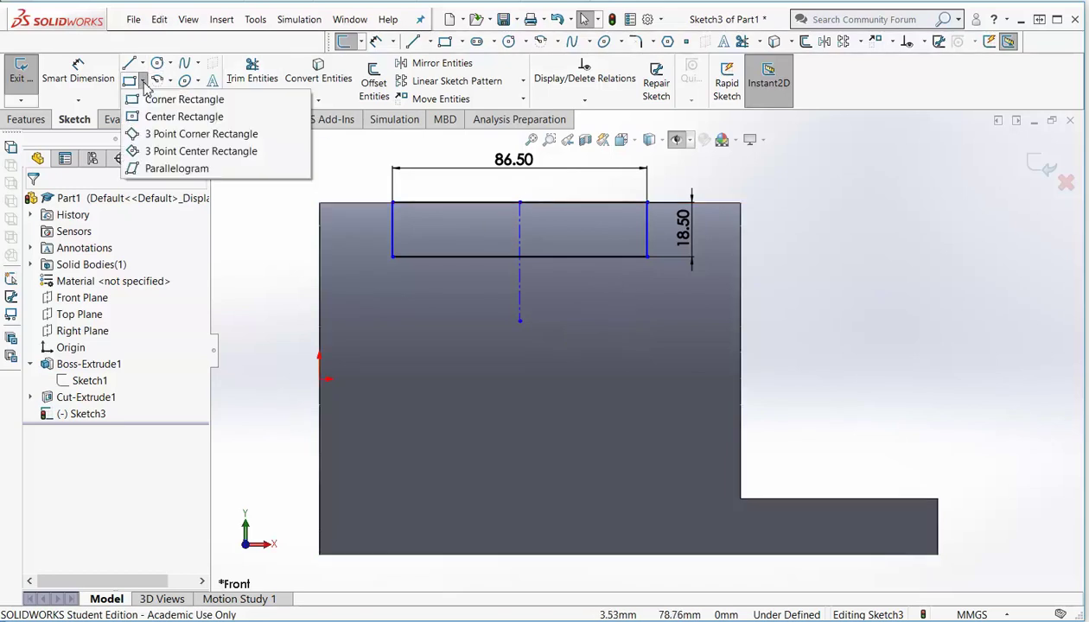
click(177, 117)
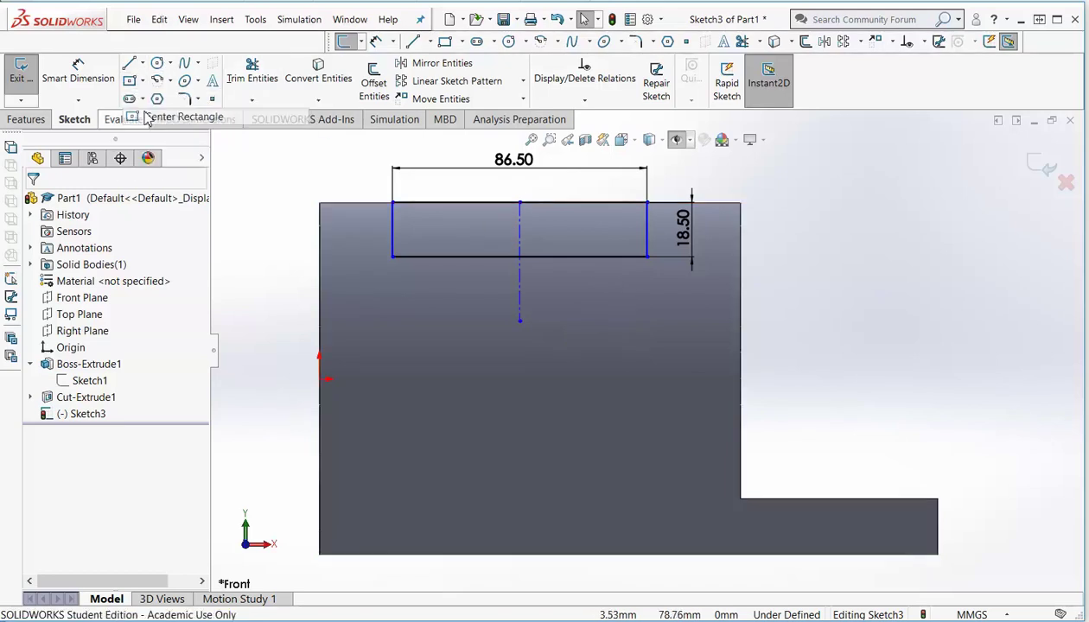
click(519, 202)
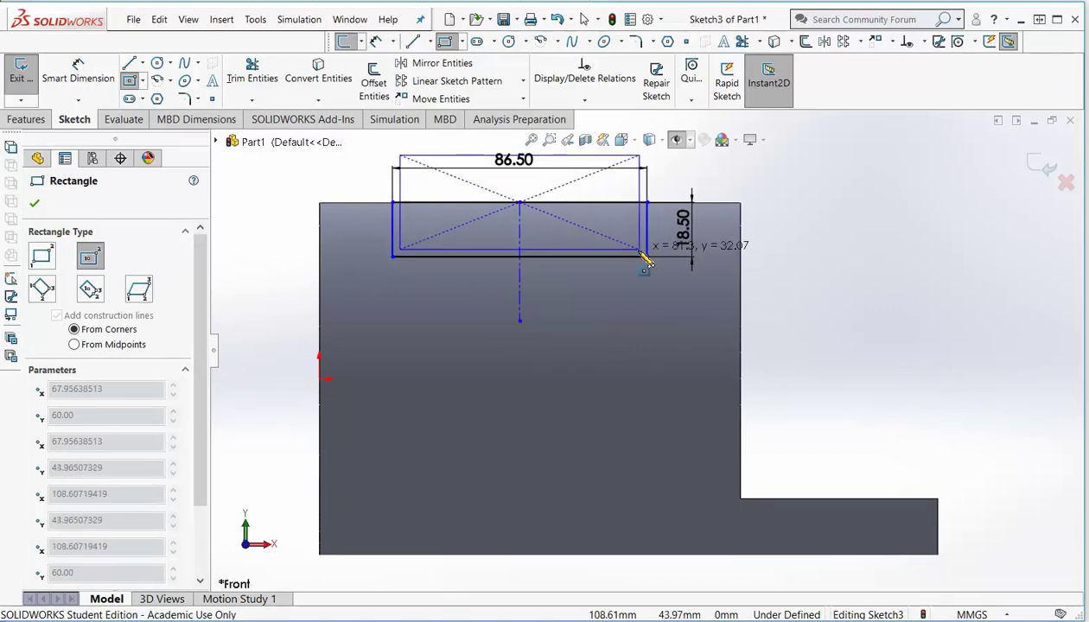
click(646, 257)
key(Escape)
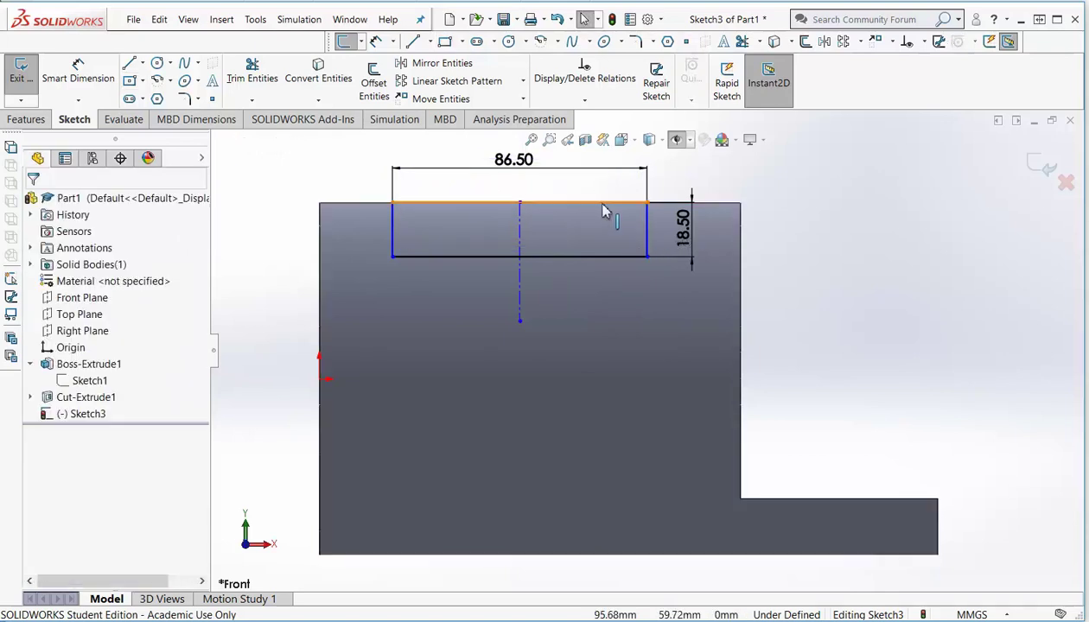
Delete the old slot's top line, confirming the deletion
click(603, 207)
key(Delete)
click(455, 321)
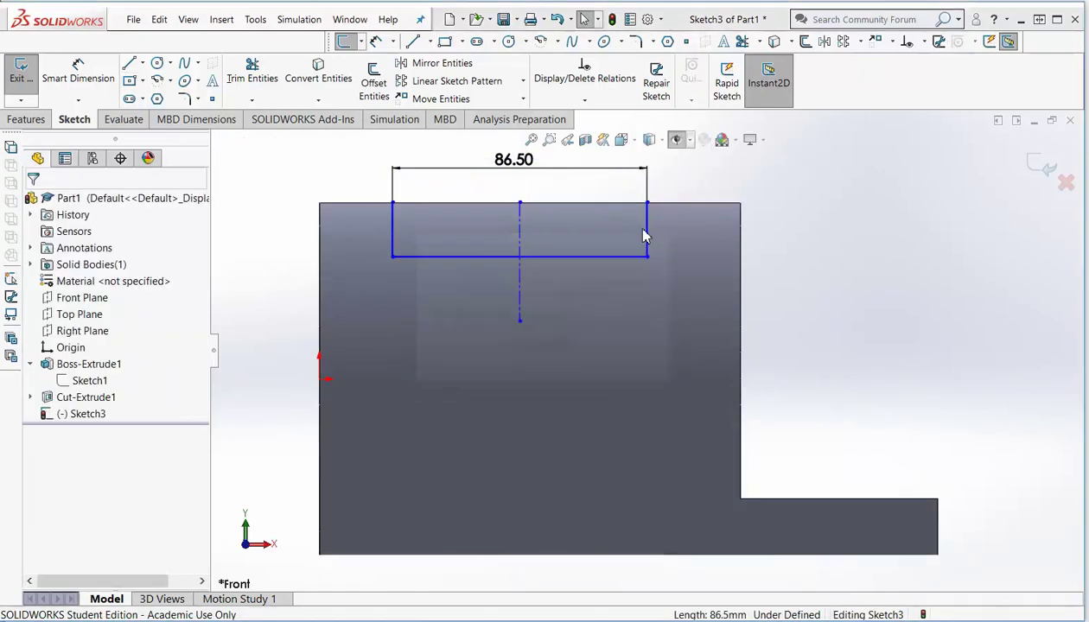
Delete the old slot's right, bottom and short left lines
click(646, 232)
key(Delete)
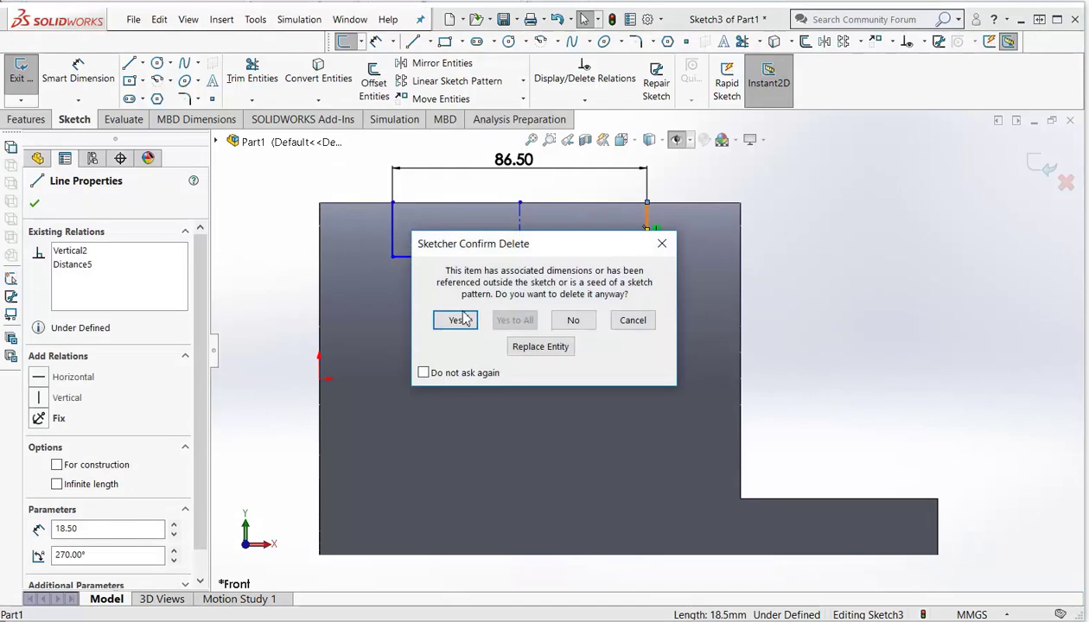
click(463, 321)
click(462, 256)
key(Delete)
click(393, 242)
key(Delete)
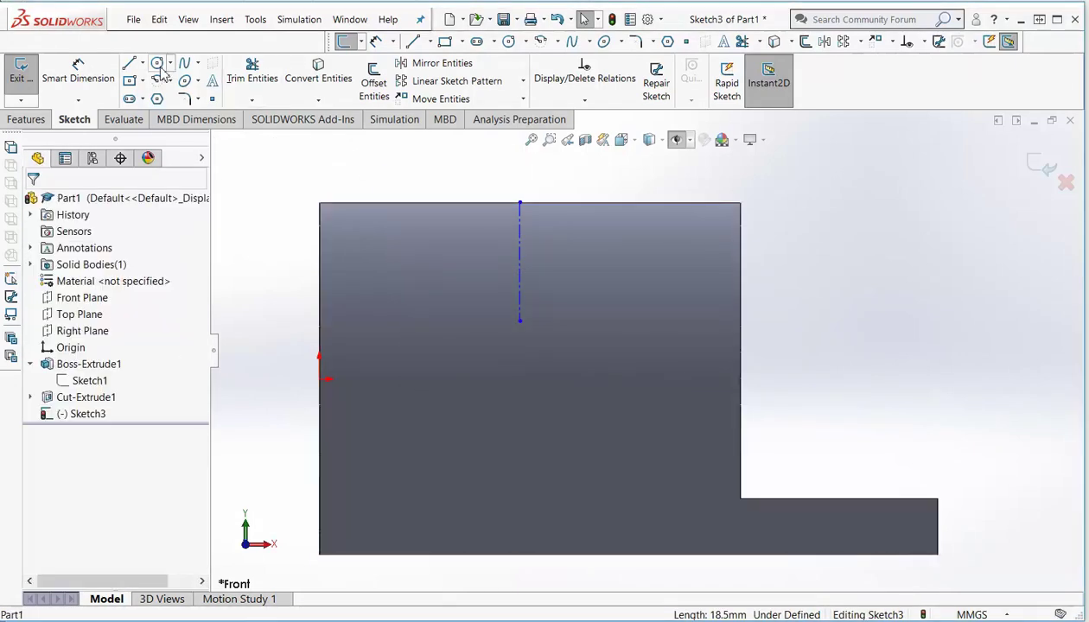
Draw a center rectangle on the centreline's top endpoint
click(128, 79)
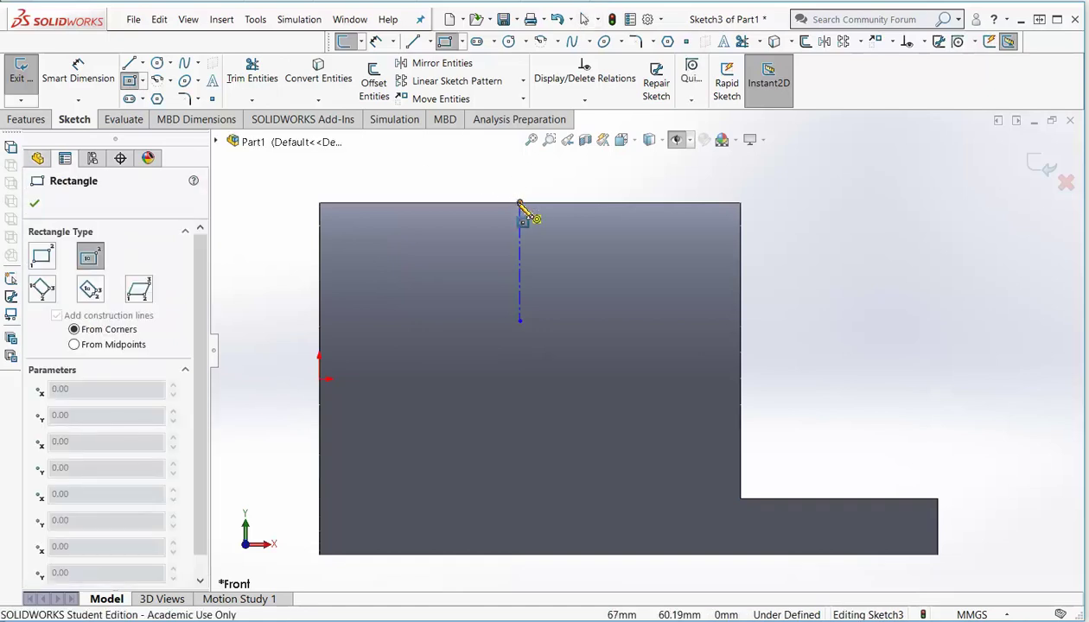
click(520, 203)
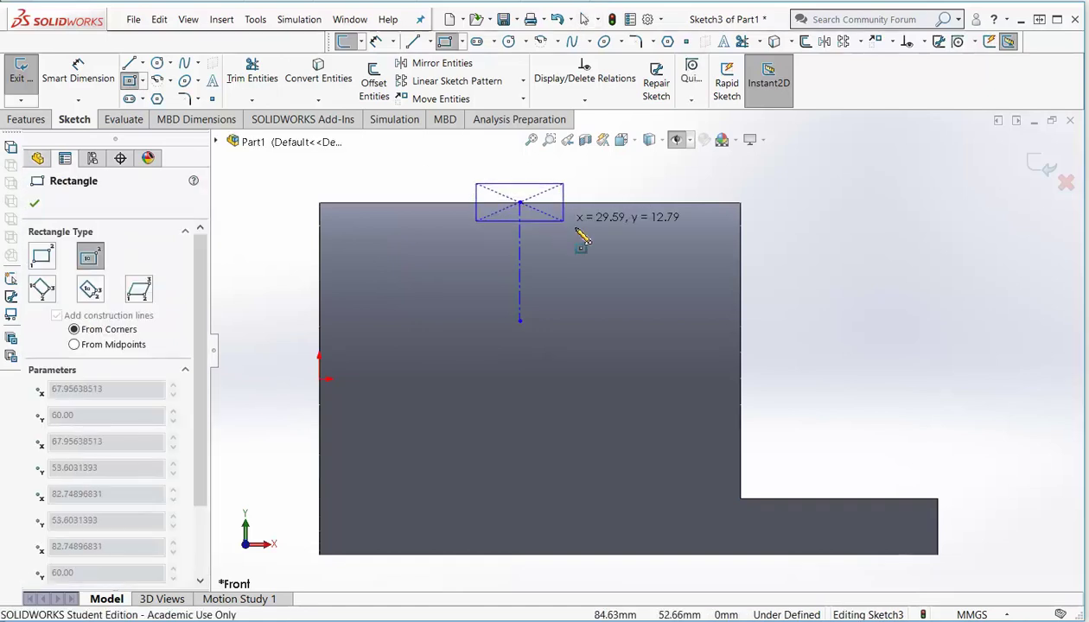
click(677, 251)
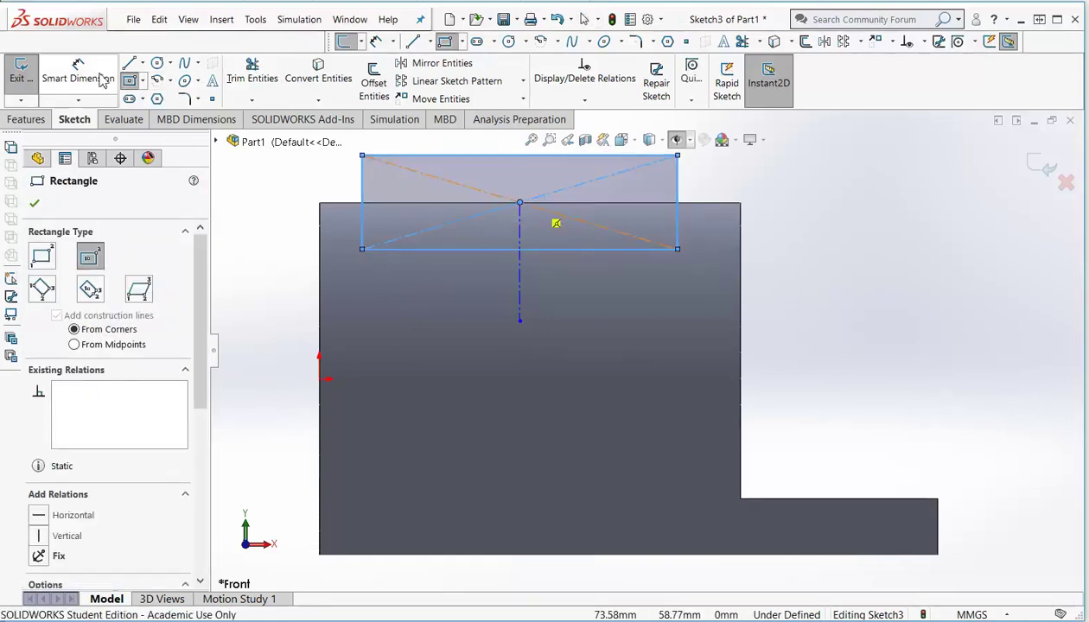
Dimension the new rectangle's width to 86.5 mm, then back out of the change
click(78, 74)
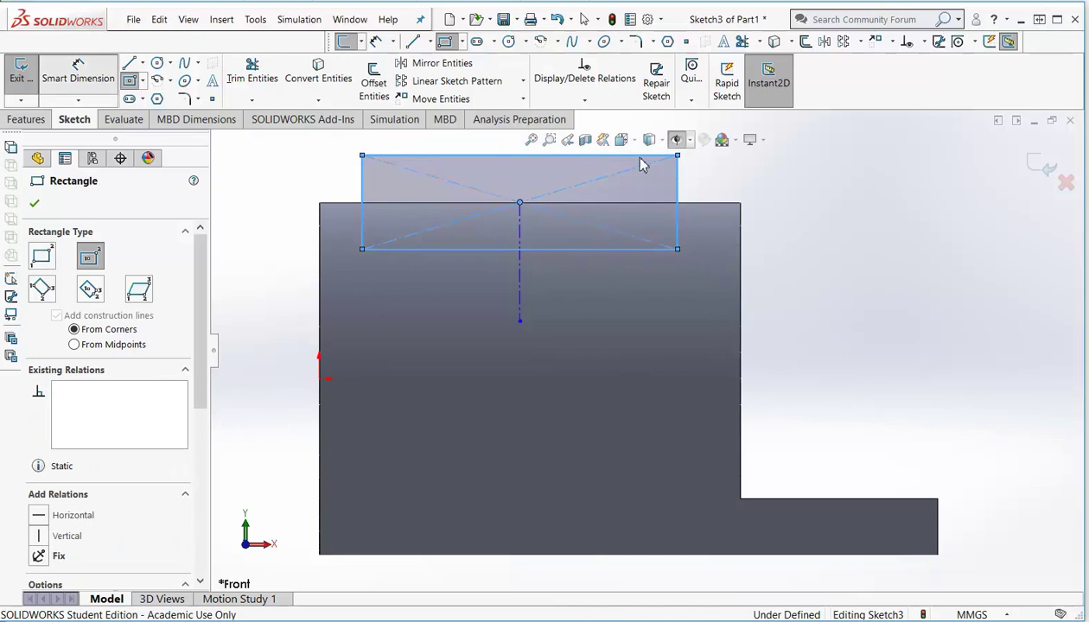
click(677, 229)
click(366, 227)
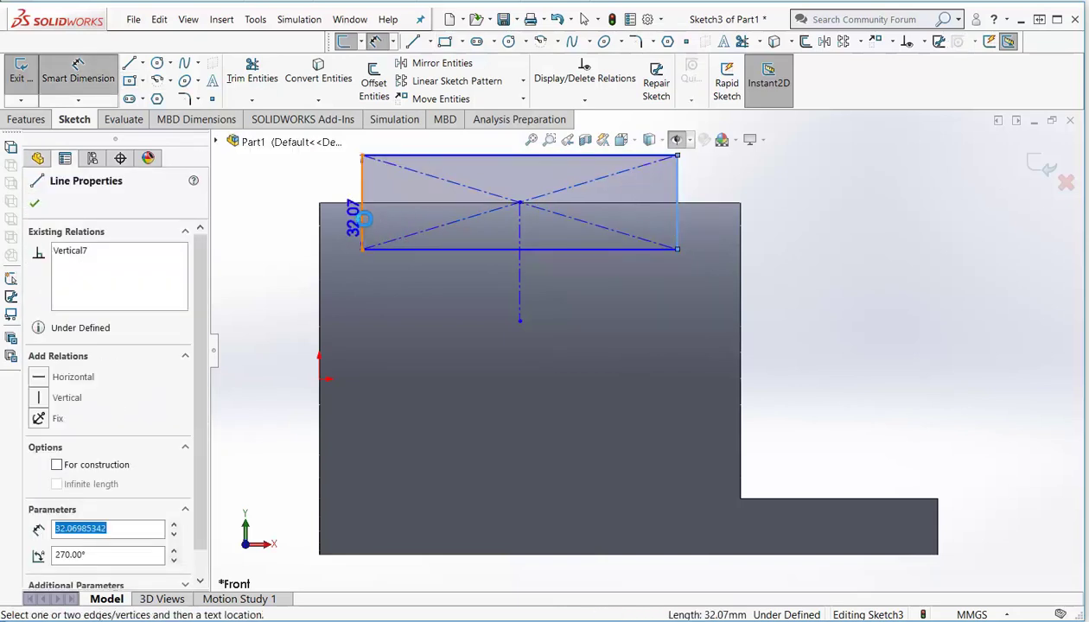
click(505, 147)
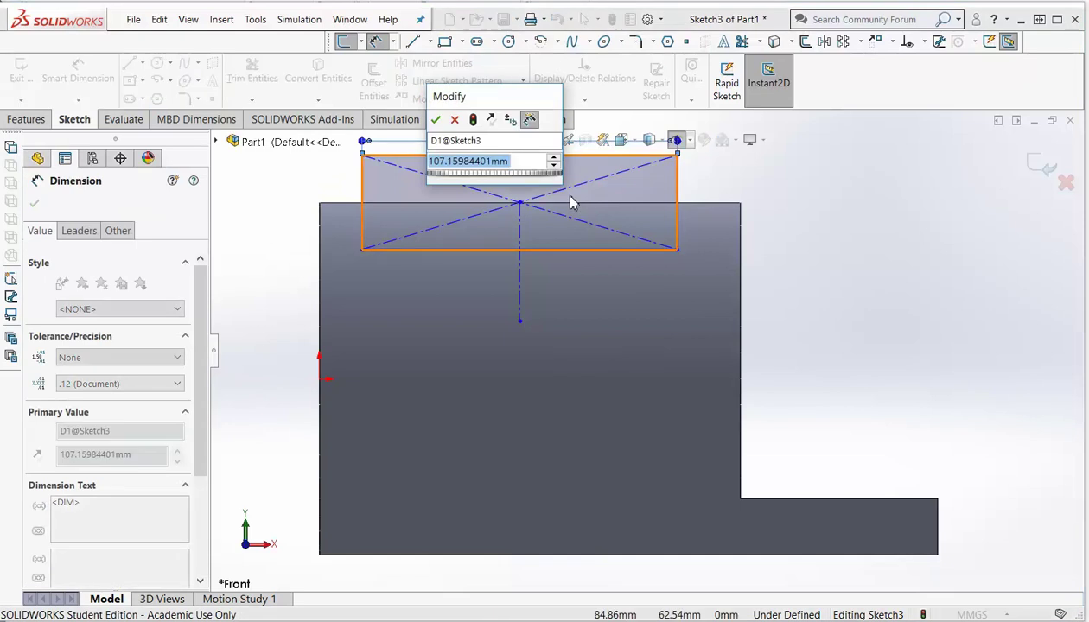
text(86)
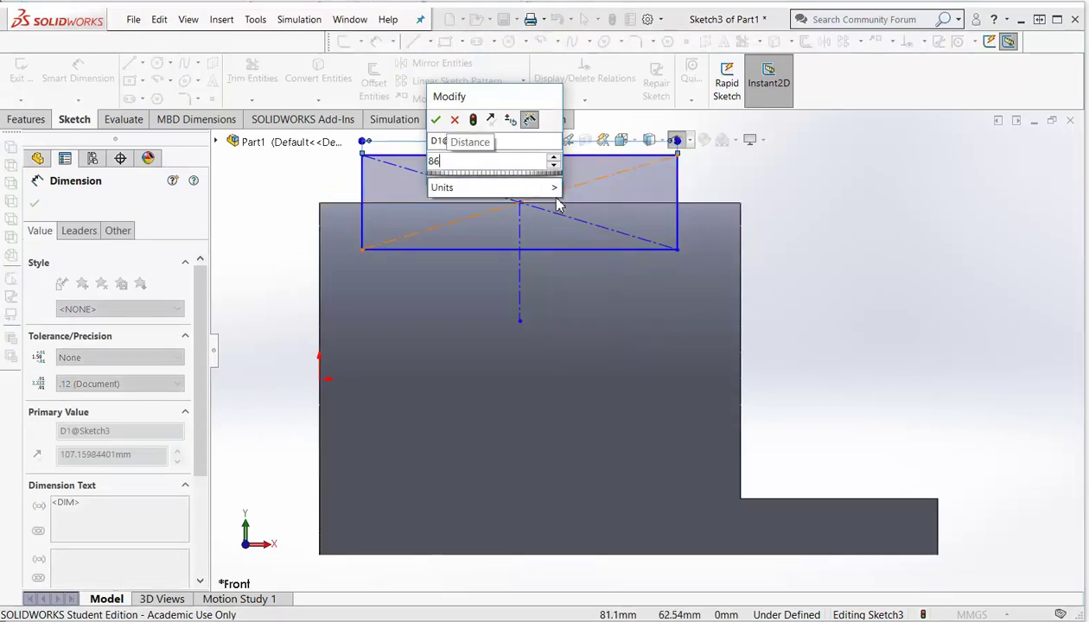
text(.5)
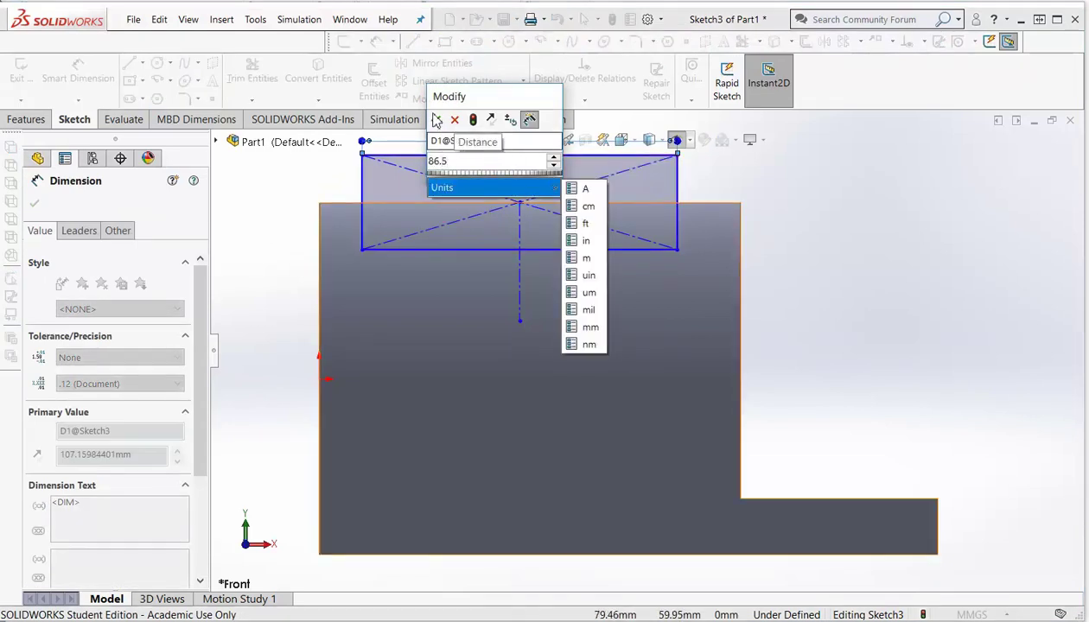
click(435, 121)
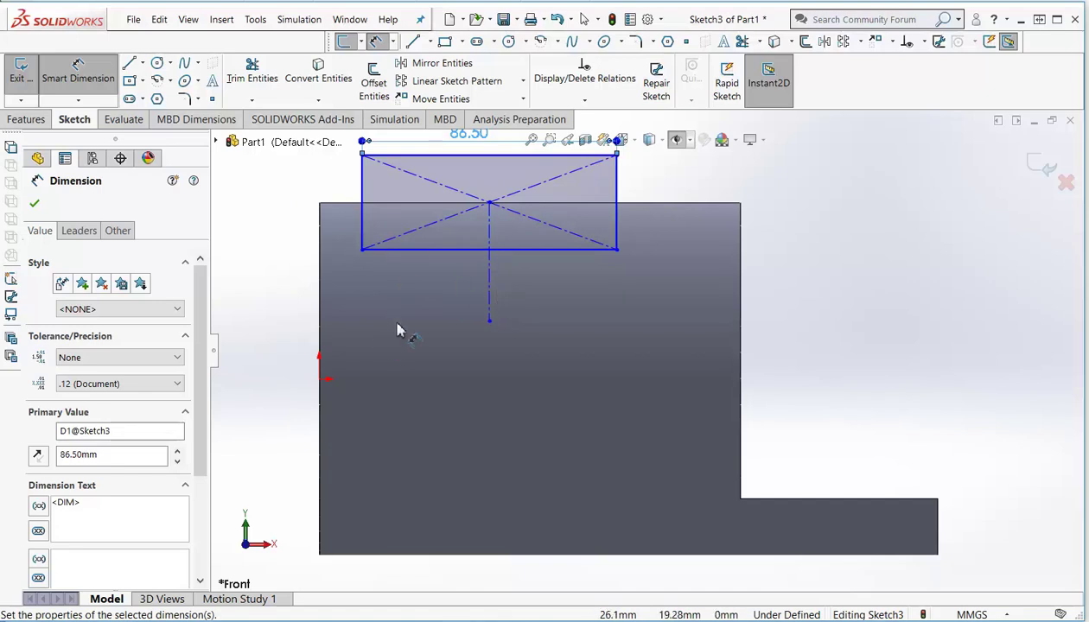
key(Escape)
Undo the width dimension and make the centreline fixed
key(ctrl+z)
key(ctrl+z)
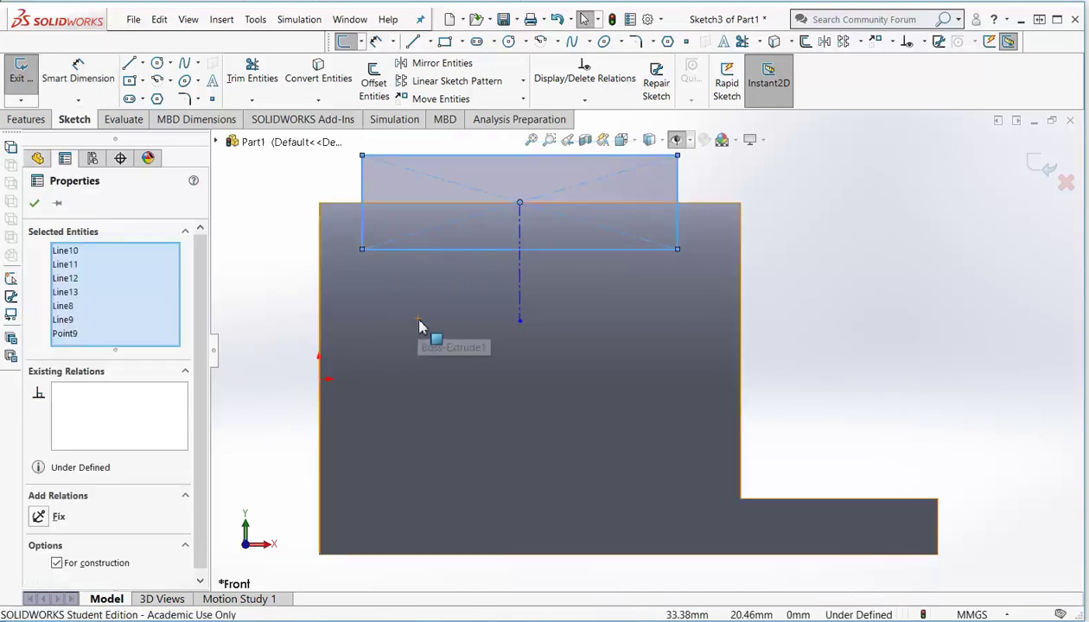
right_click(518, 279)
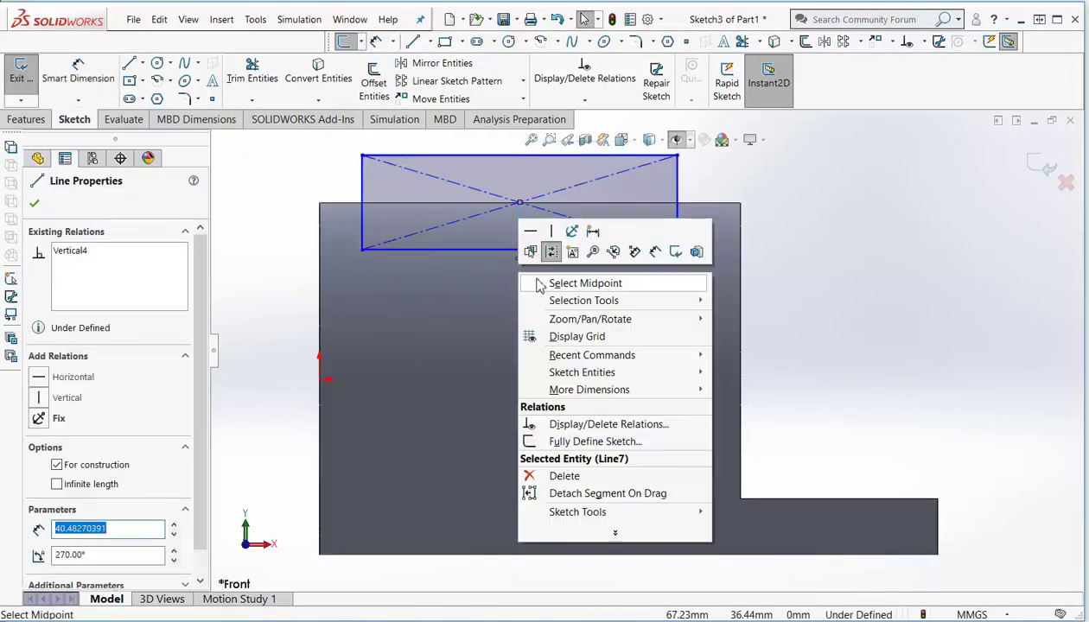
click(573, 241)
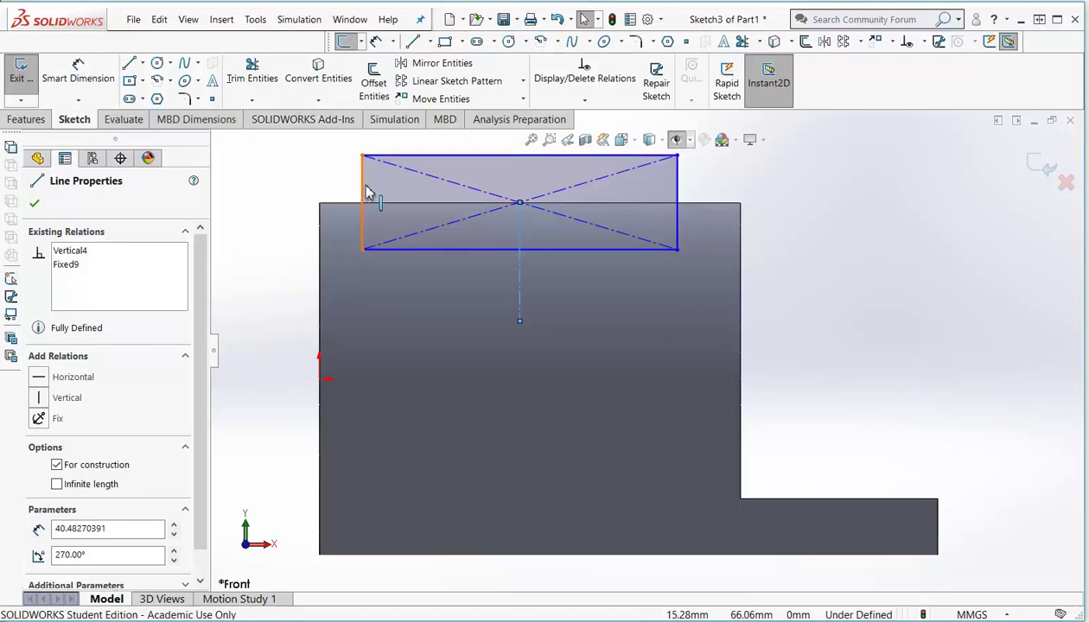
Dimension the rectangle's left-to-right width to 86.5 mm
click(78, 80)
click(362, 190)
click(678, 207)
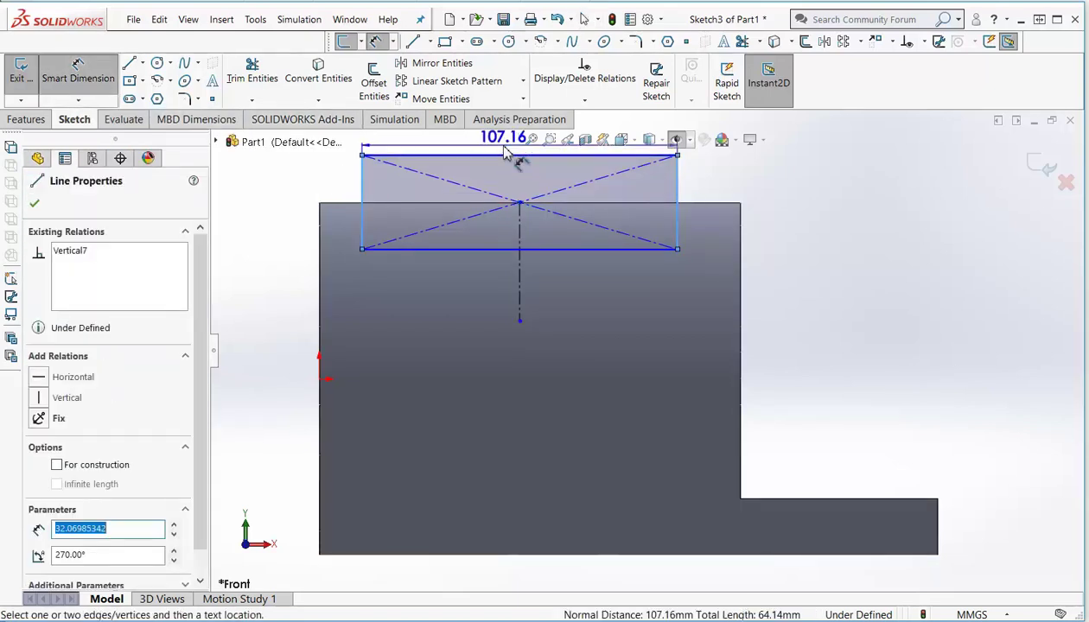
click(519, 142)
text(86.5)
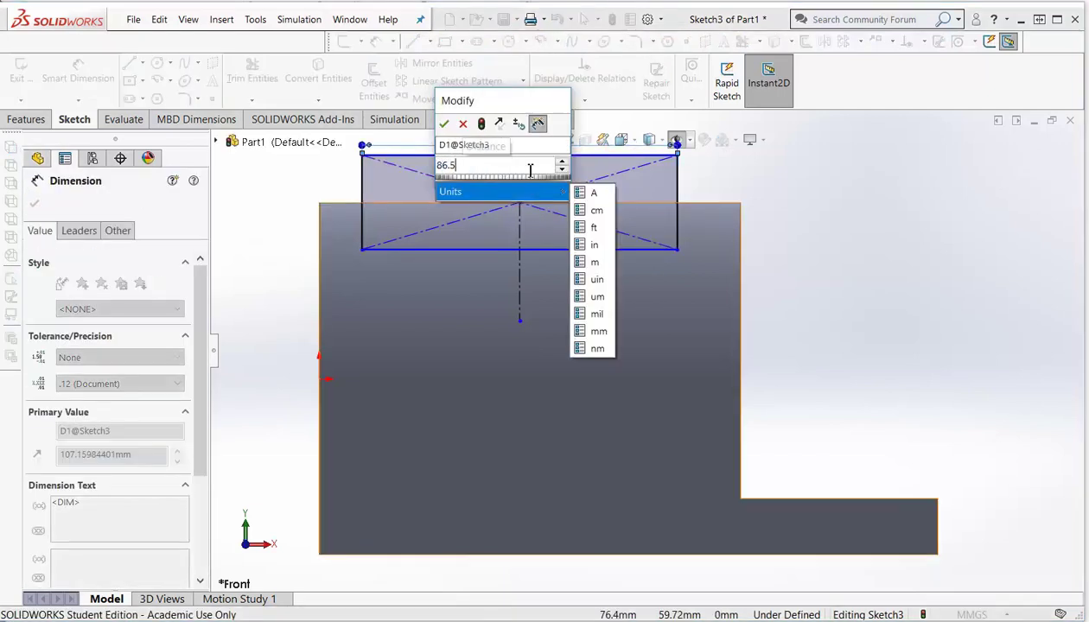
click(443, 124)
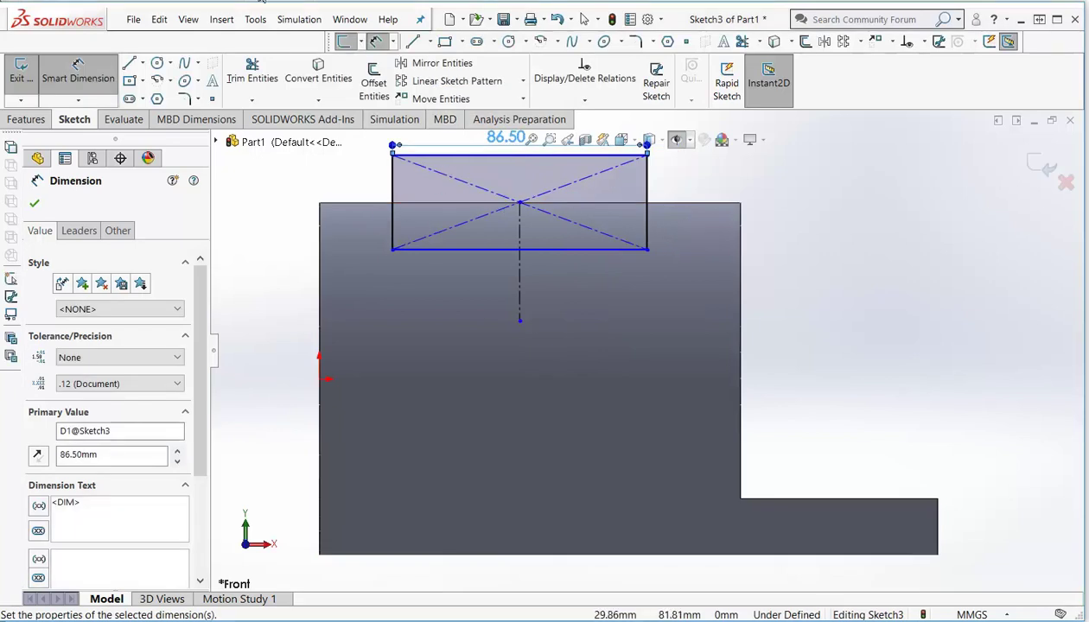
Trim off the rectangle's top edge and draw a line along the bar's top edge across the slot
click(252, 73)
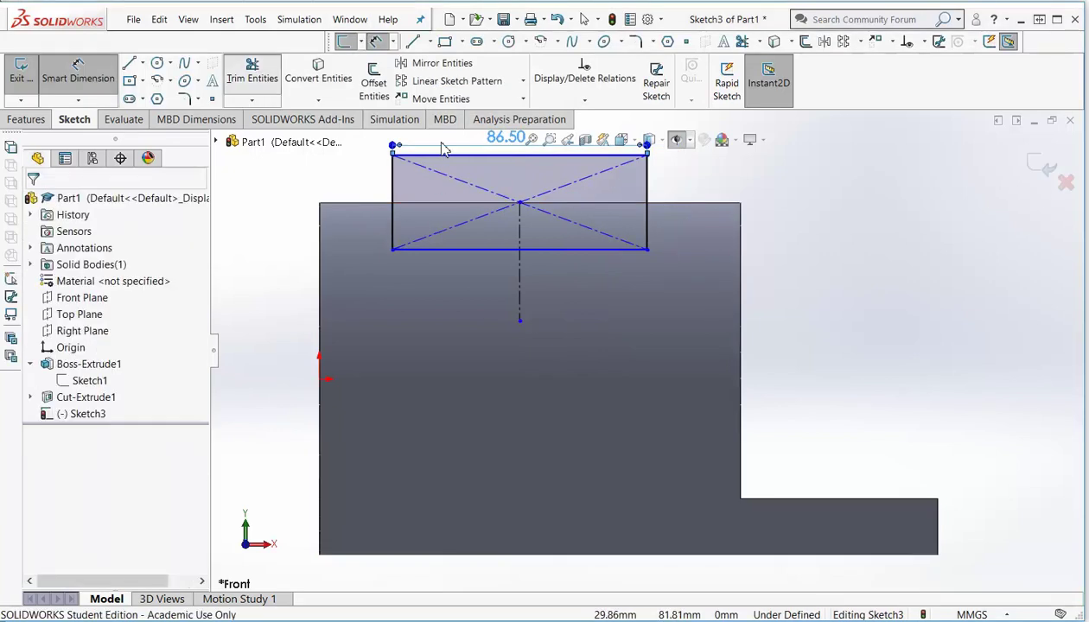
click(514, 160)
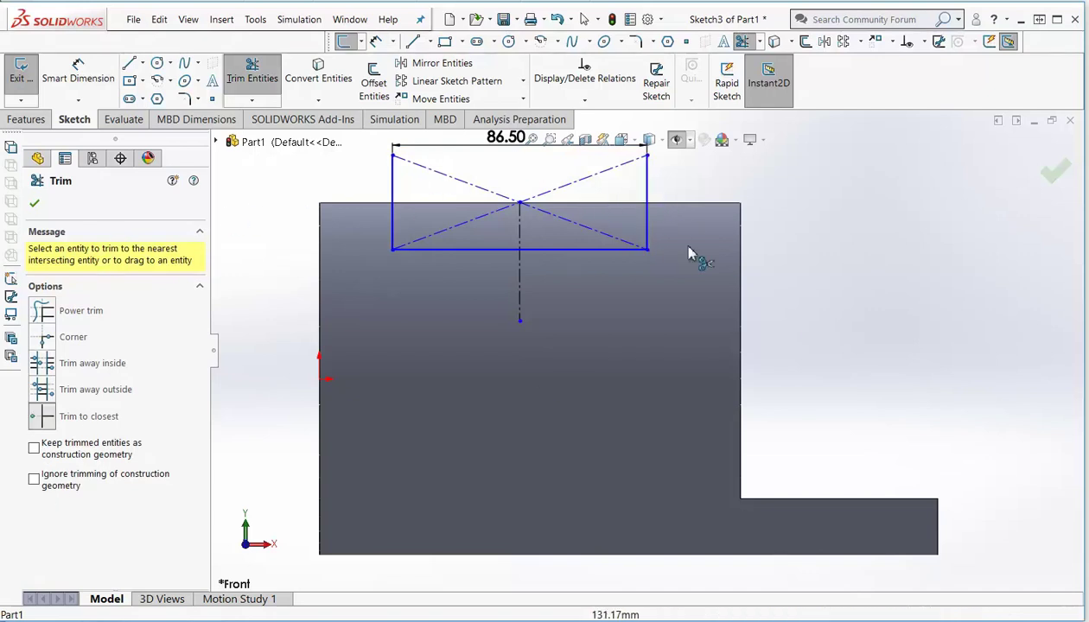
click(129, 65)
click(646, 202)
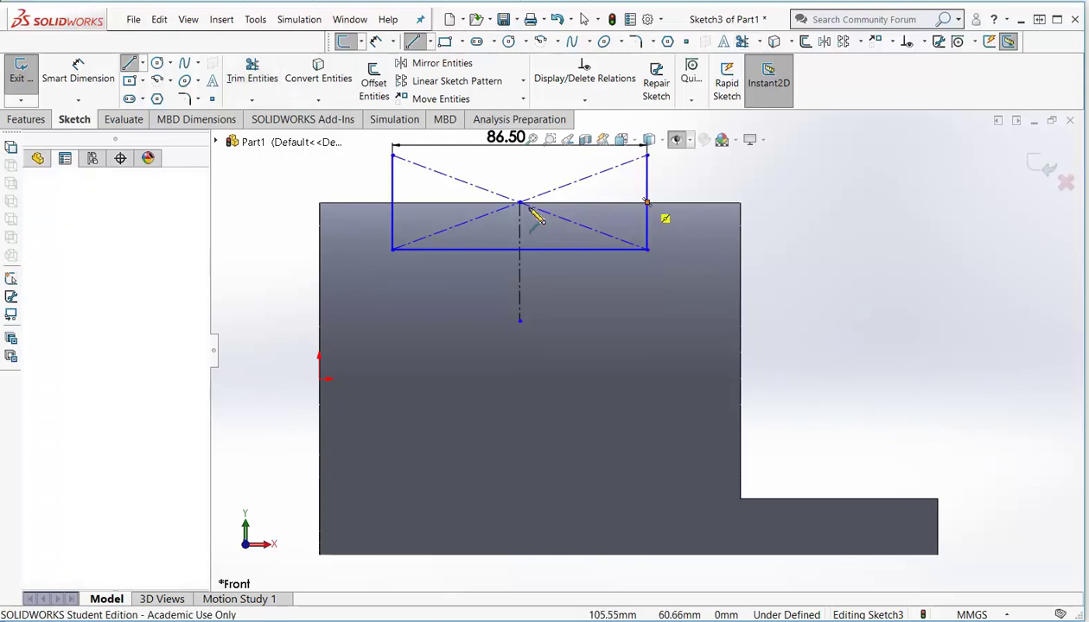
click(394, 202)
key(Escape)
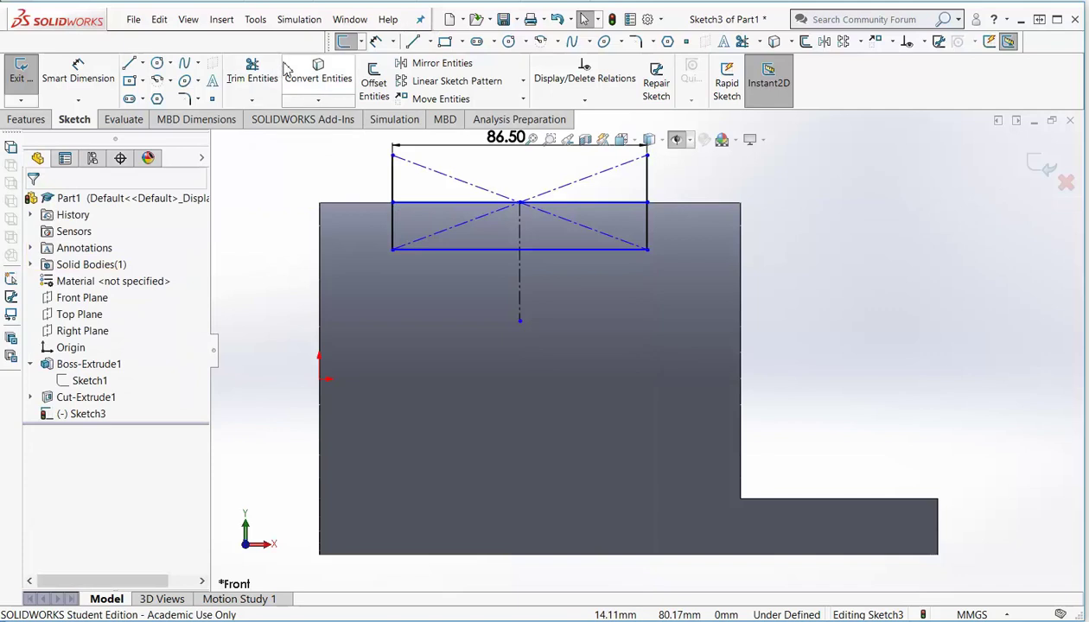
Trim the upper parts of the slot's right and left sides, accepting the relation warnings
click(255, 74)
click(647, 180)
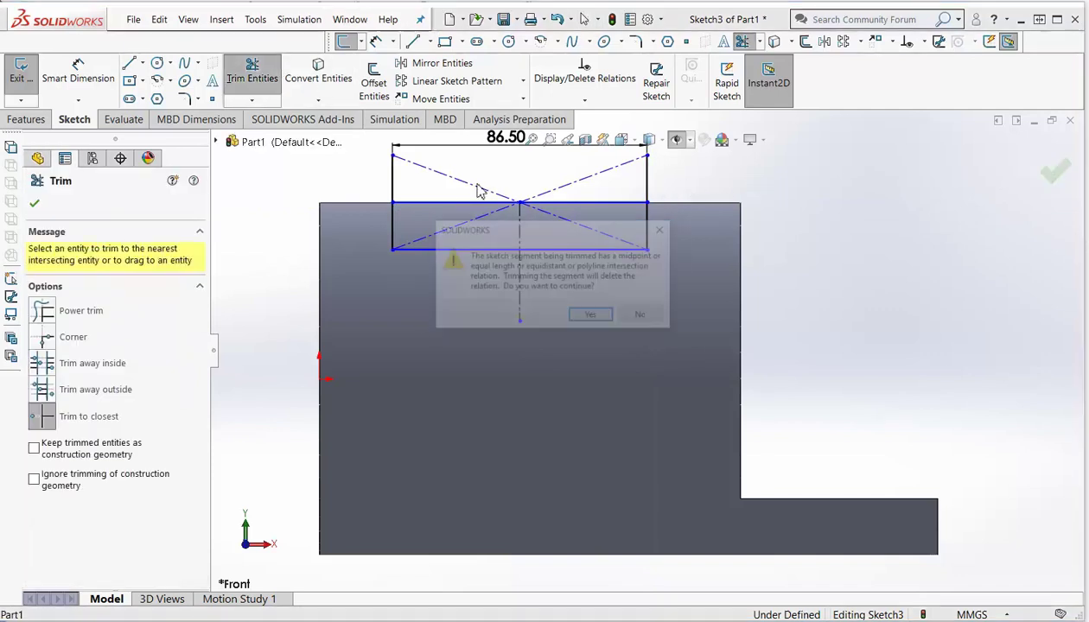
click(592, 316)
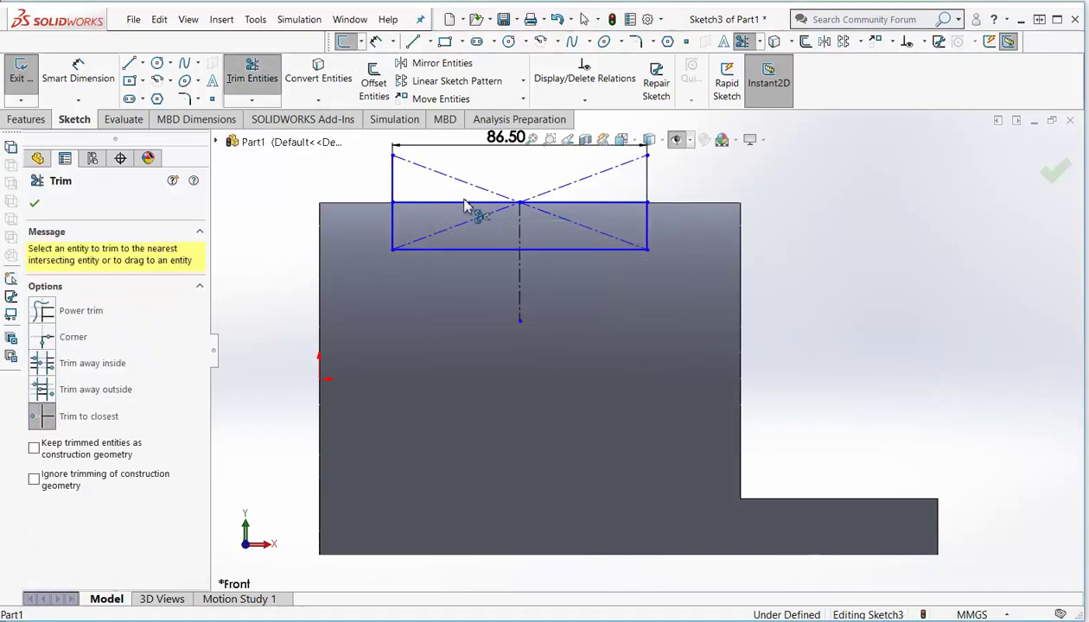
click(393, 184)
click(590, 317)
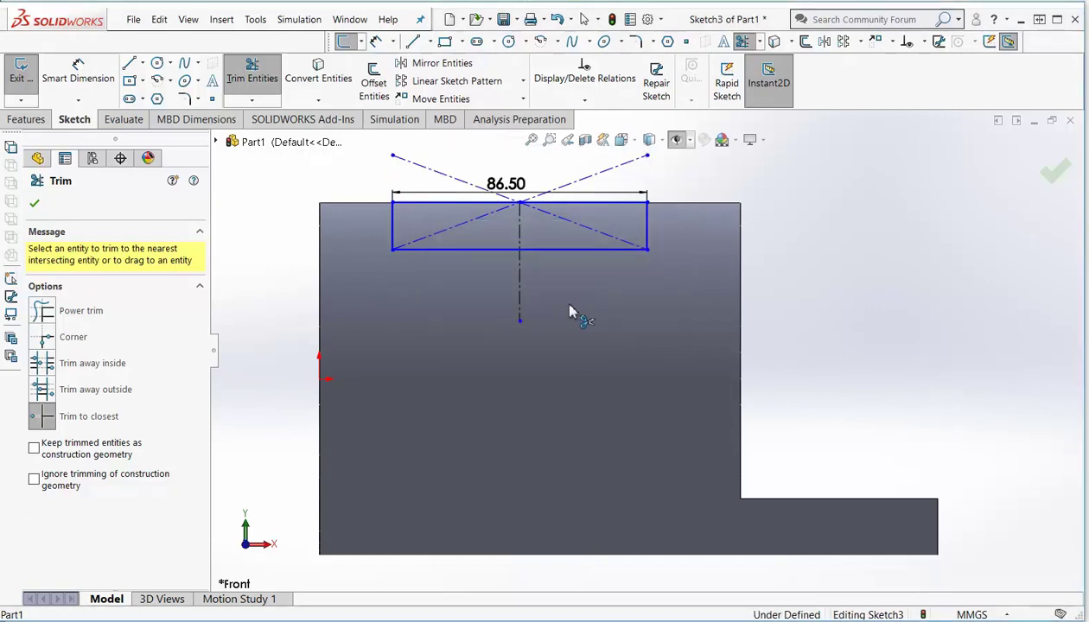
key(Escape)
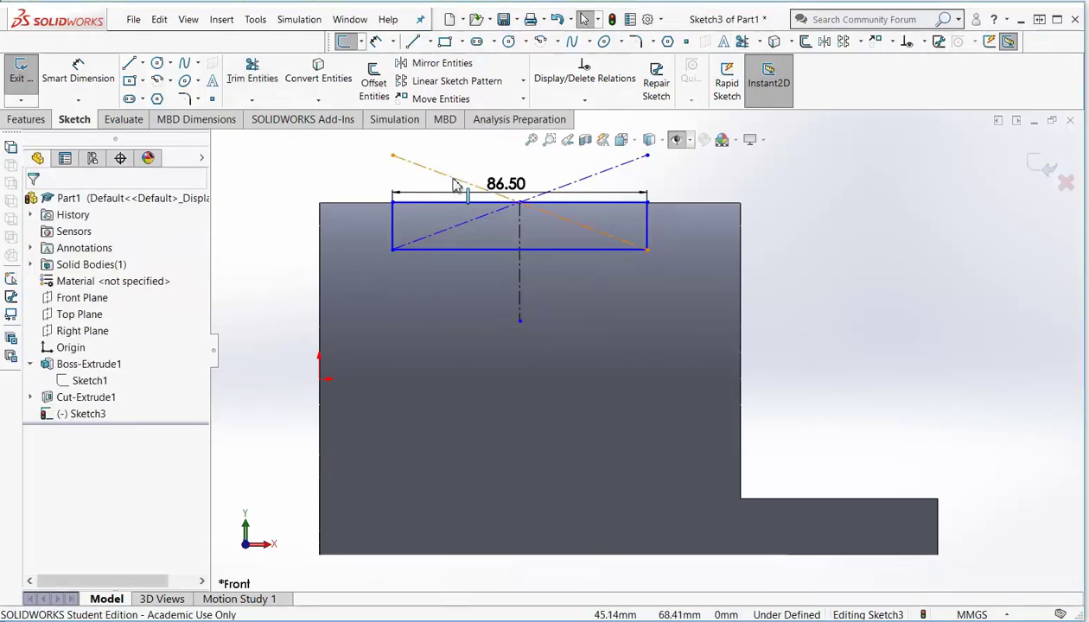
Delete the rectangle's two diagonal construction lines
click(456, 181)
key(Delete)
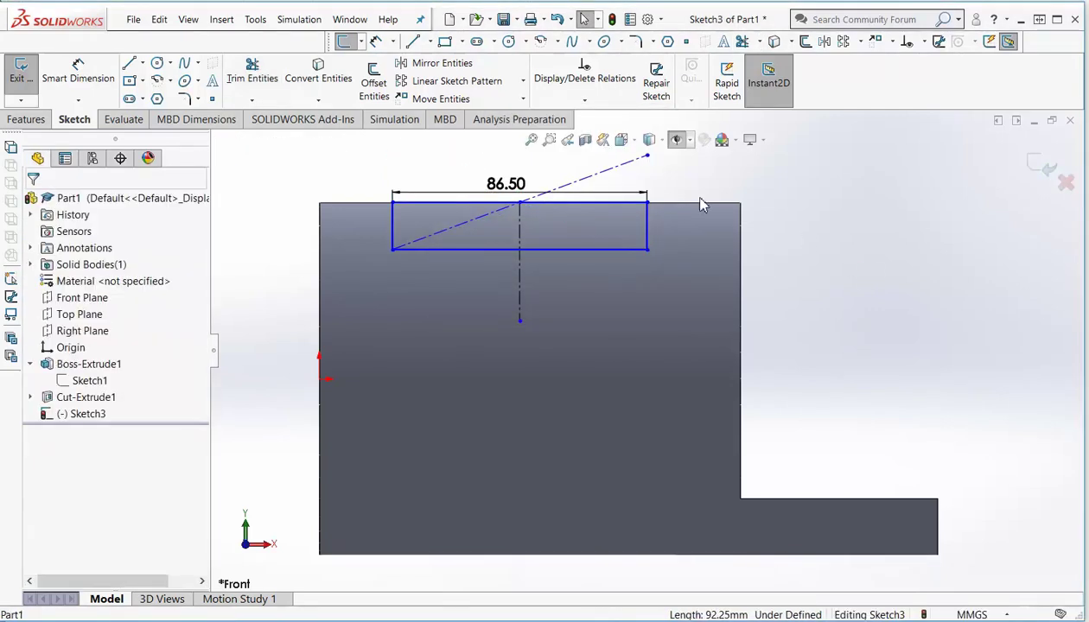
click(613, 177)
key(Delete)
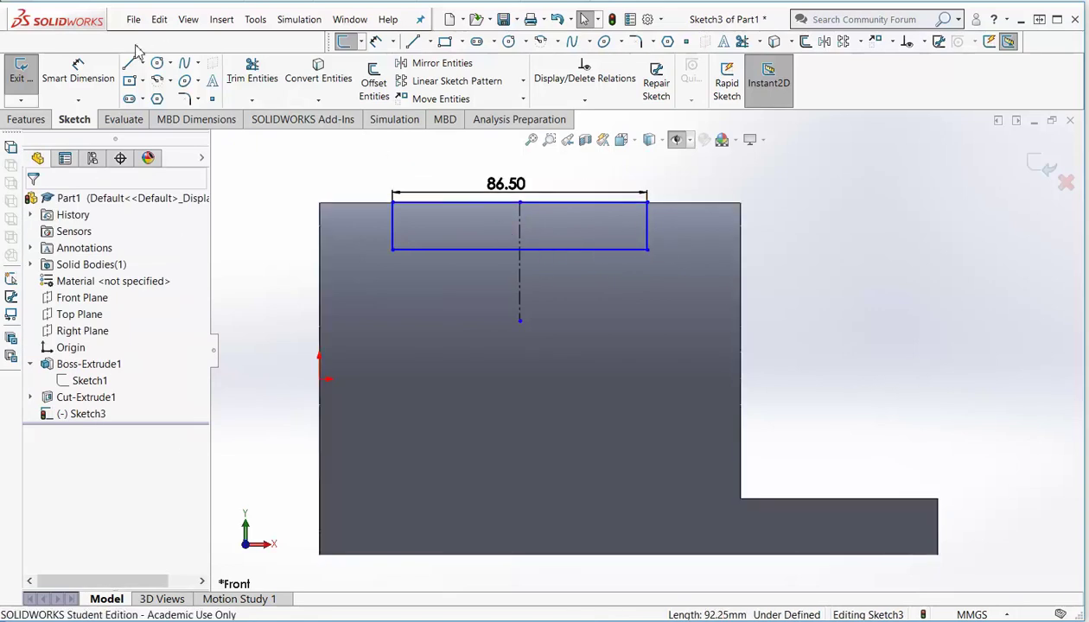
Dimension the slot height between top and bottom lines to 18.5 mm, then undo the shifted result
click(86, 84)
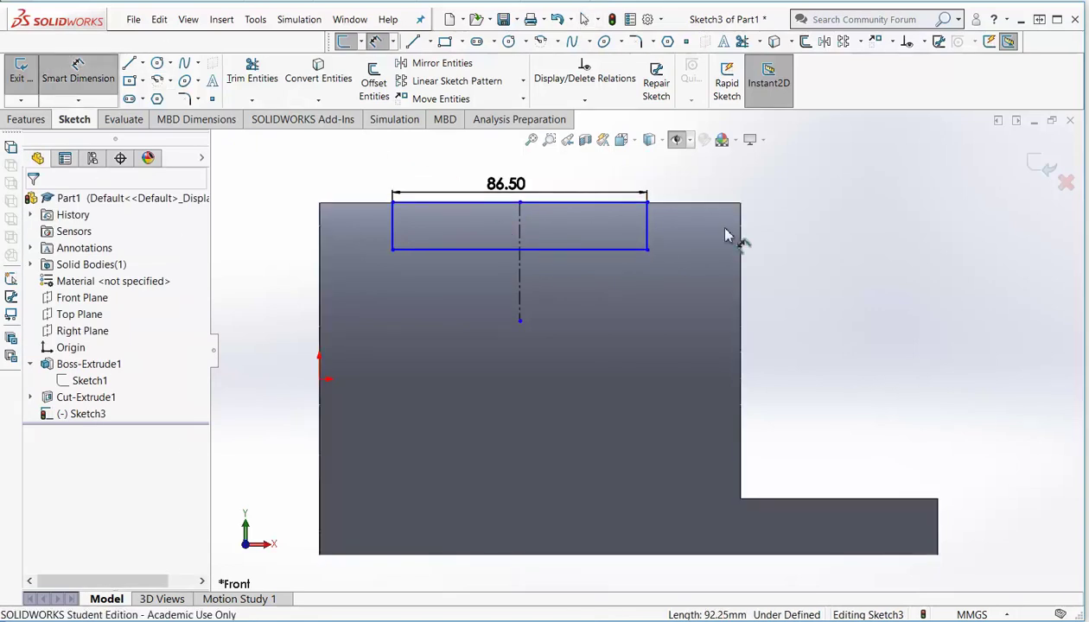
click(585, 203)
click(588, 248)
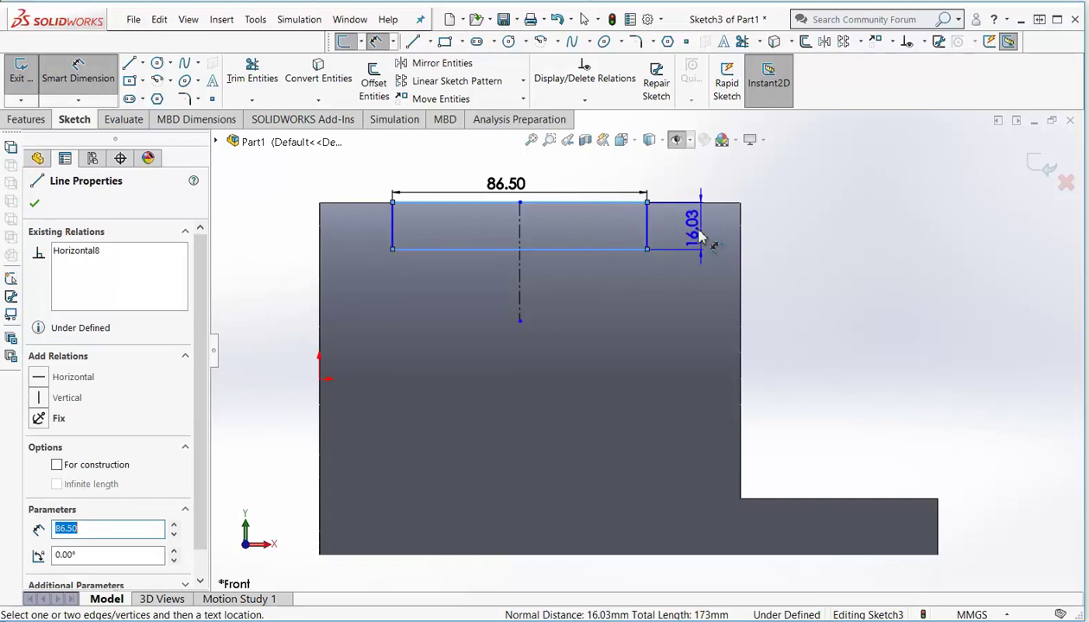
click(693, 244)
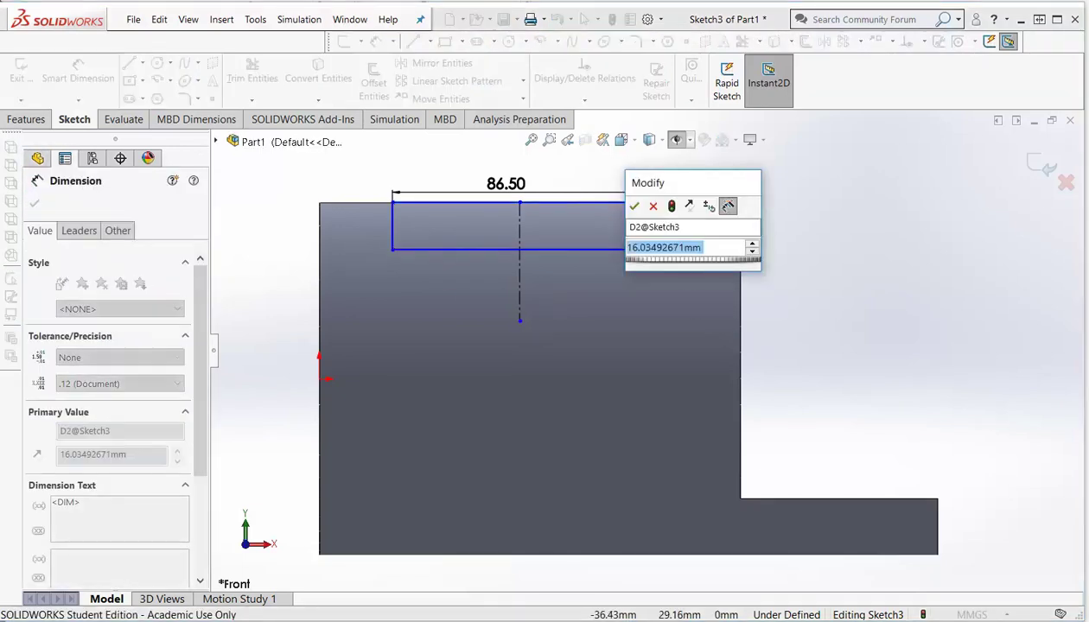
text(1)
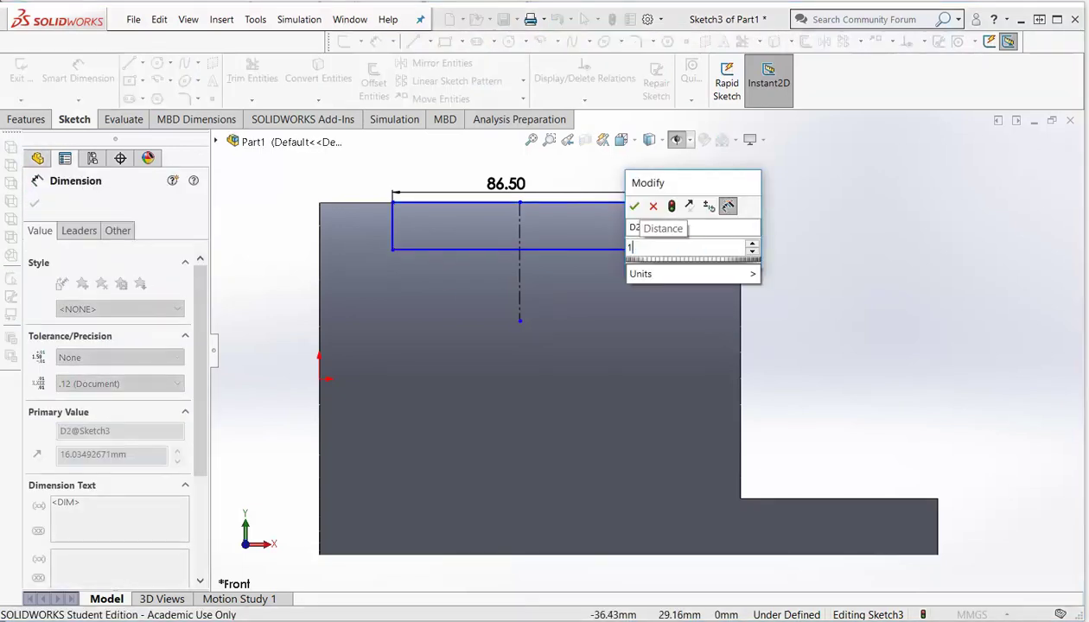
text(8.5)
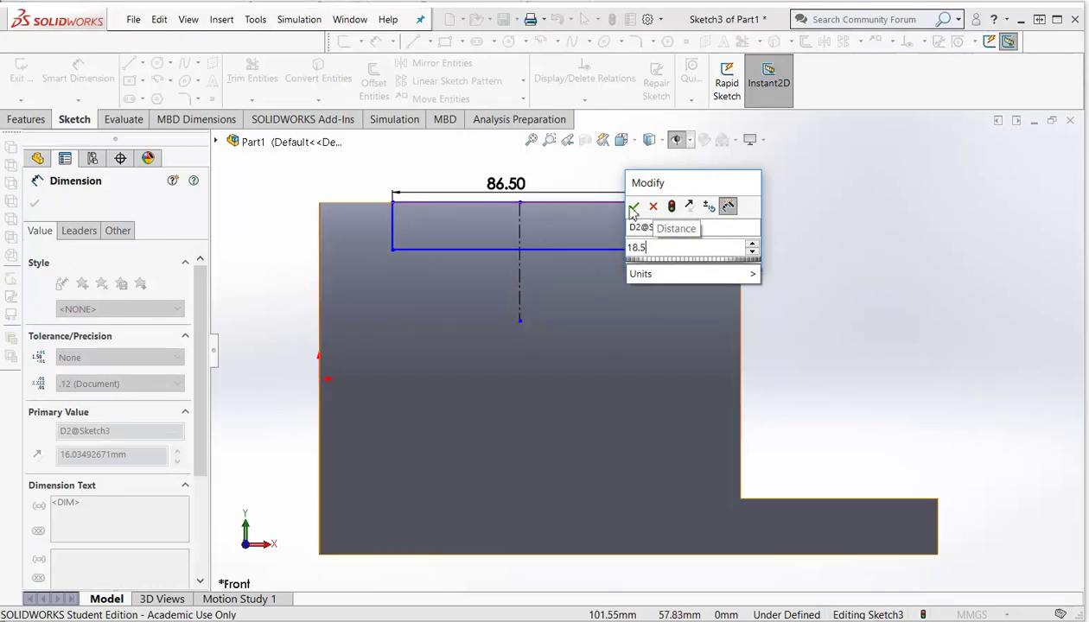
key(Return)
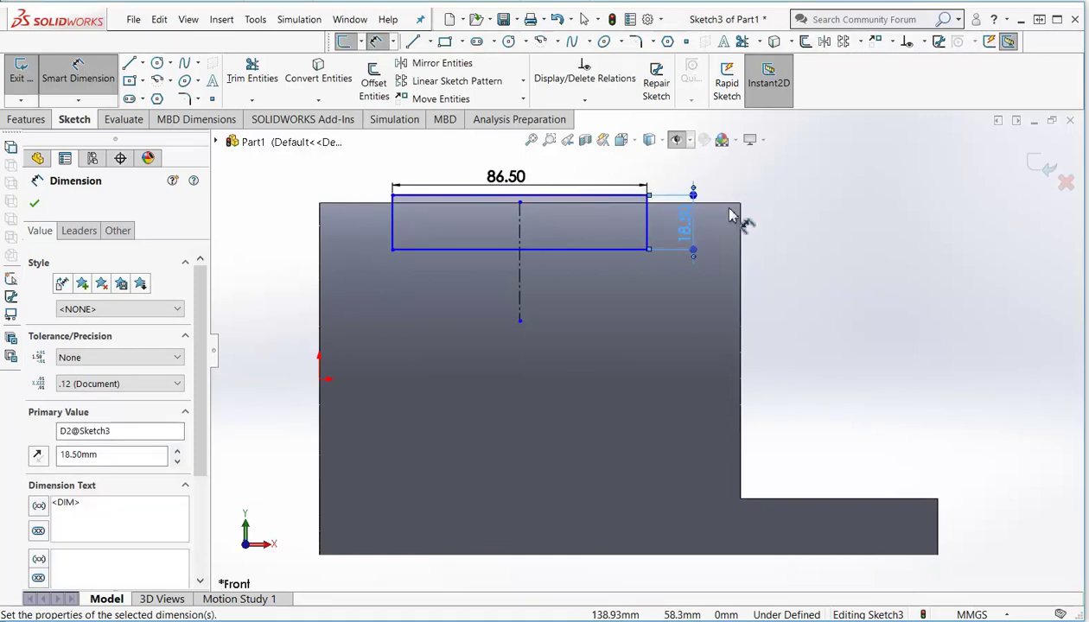
key(Escape)
key(ctrl+z)
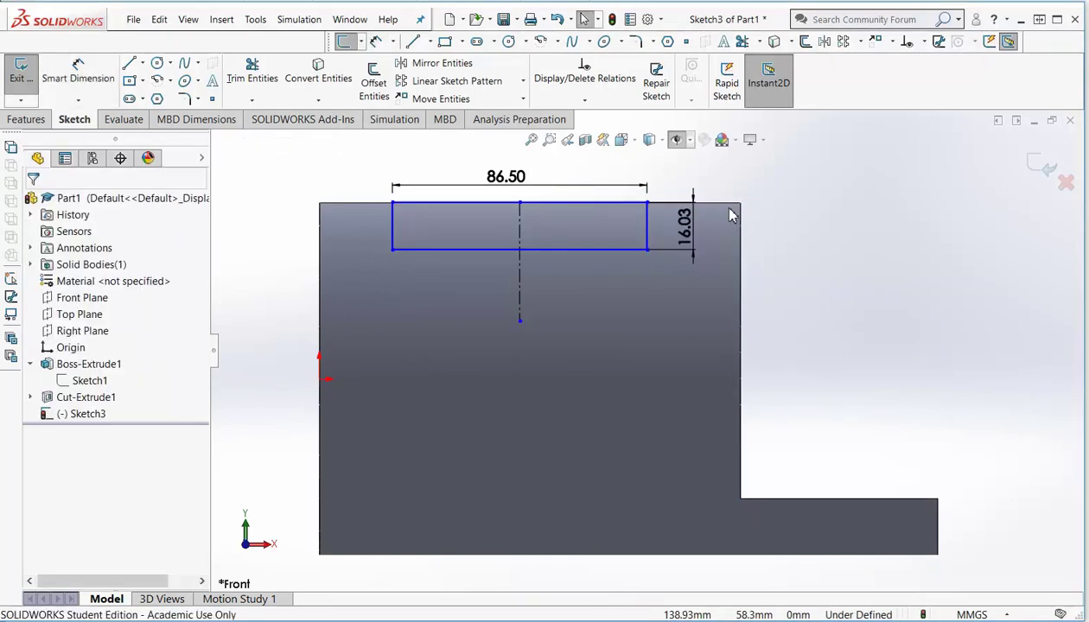
Make the slot's top line fixed and reapply the 18.5 mm height
right_click(562, 205)
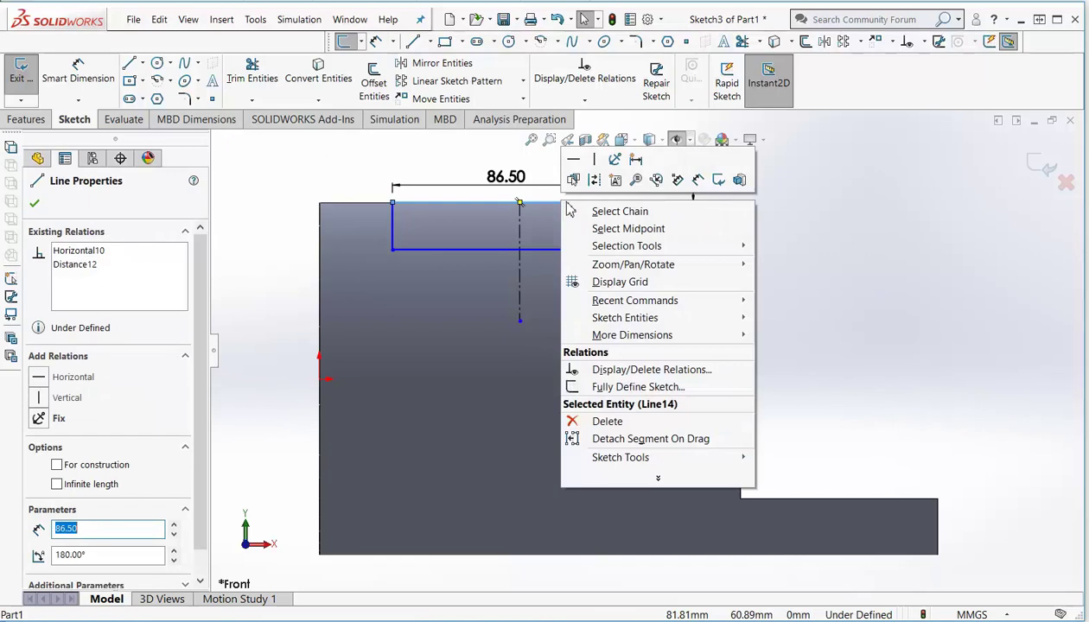
click(617, 162)
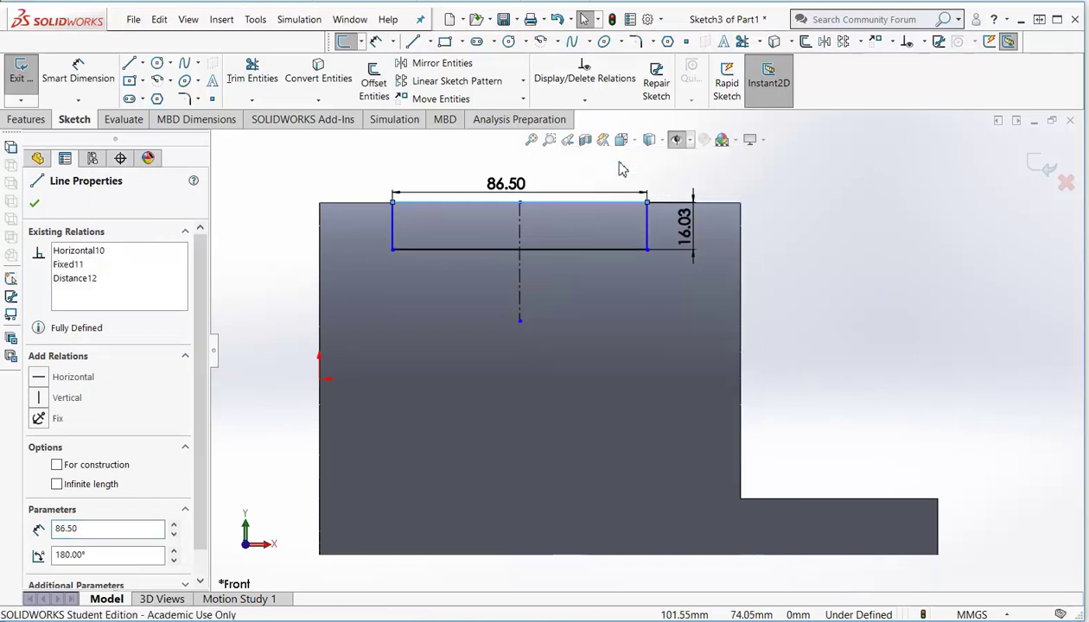
click(687, 226)
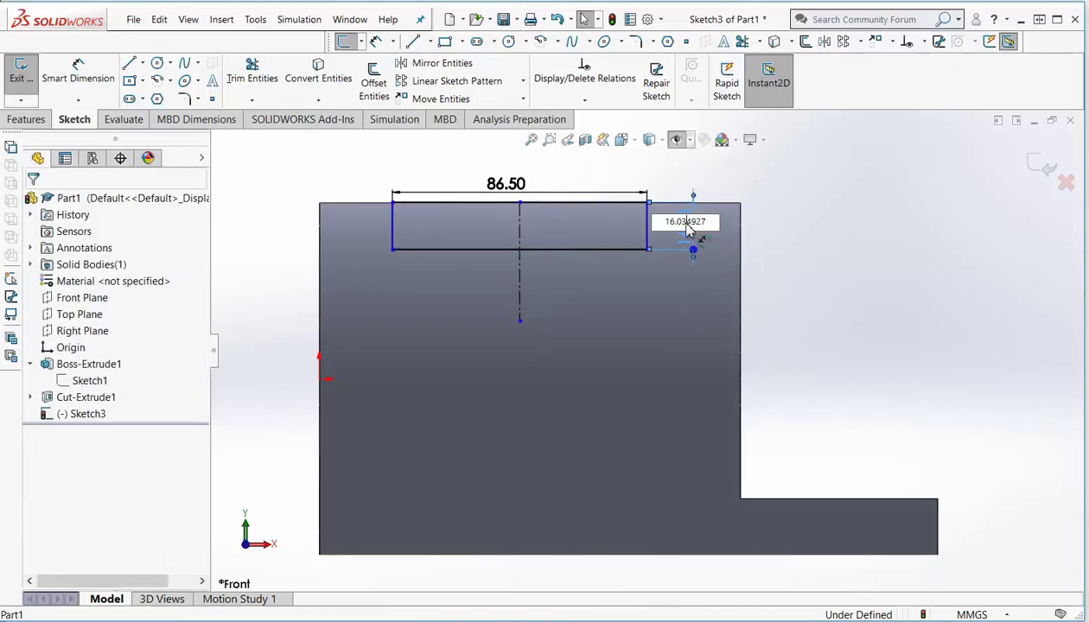
drag(696, 225, 655, 232)
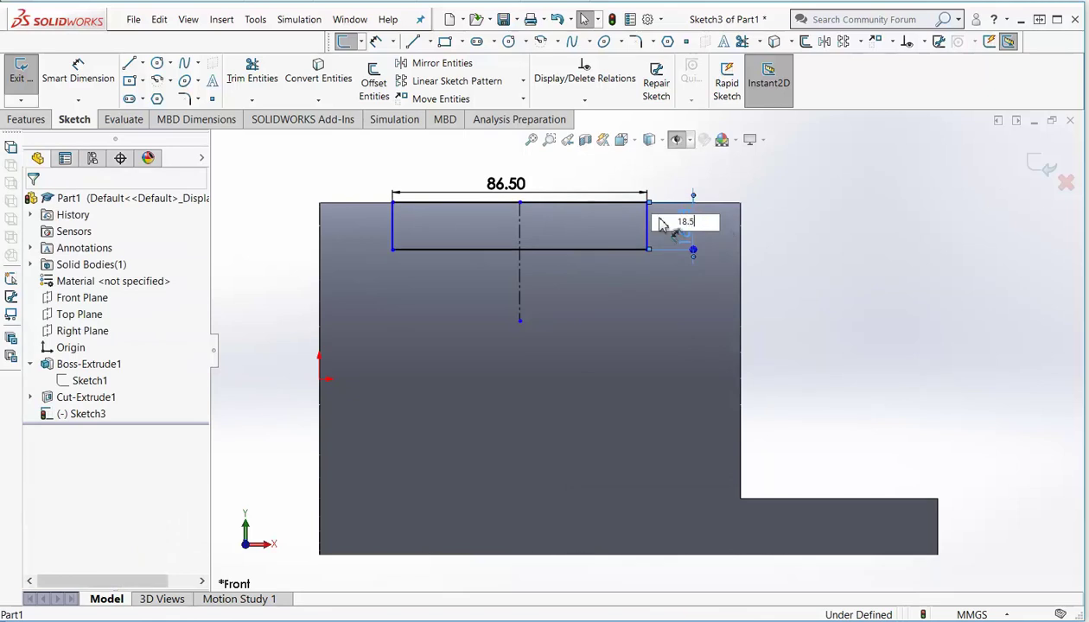
key(Return)
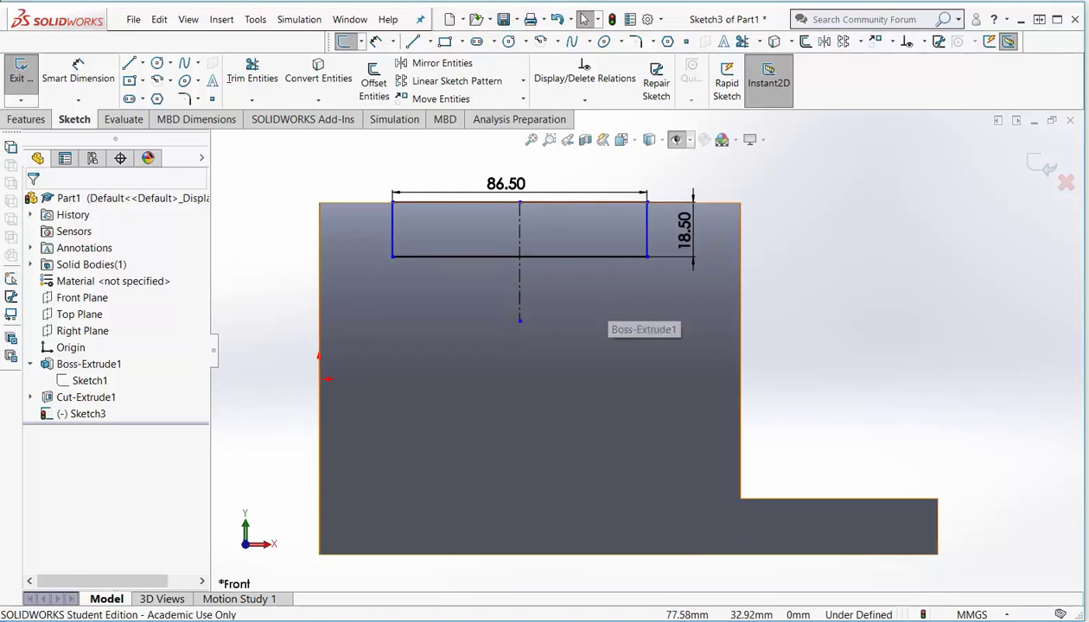
Extrude-cut Sketch3 with Through All - Both and view the part in isometric
click(26, 119)
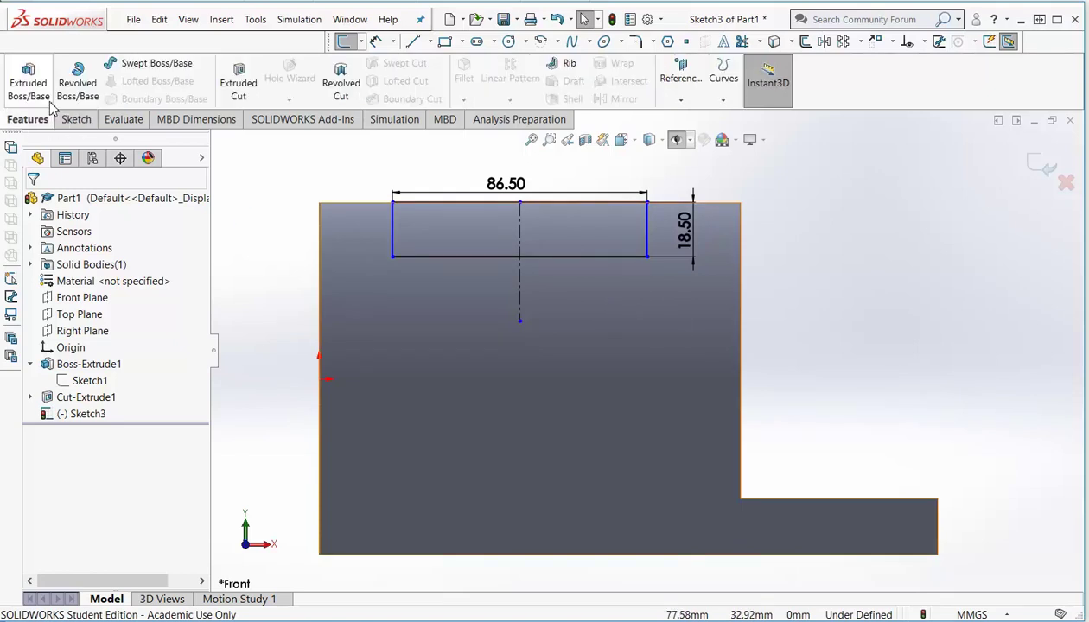
click(245, 89)
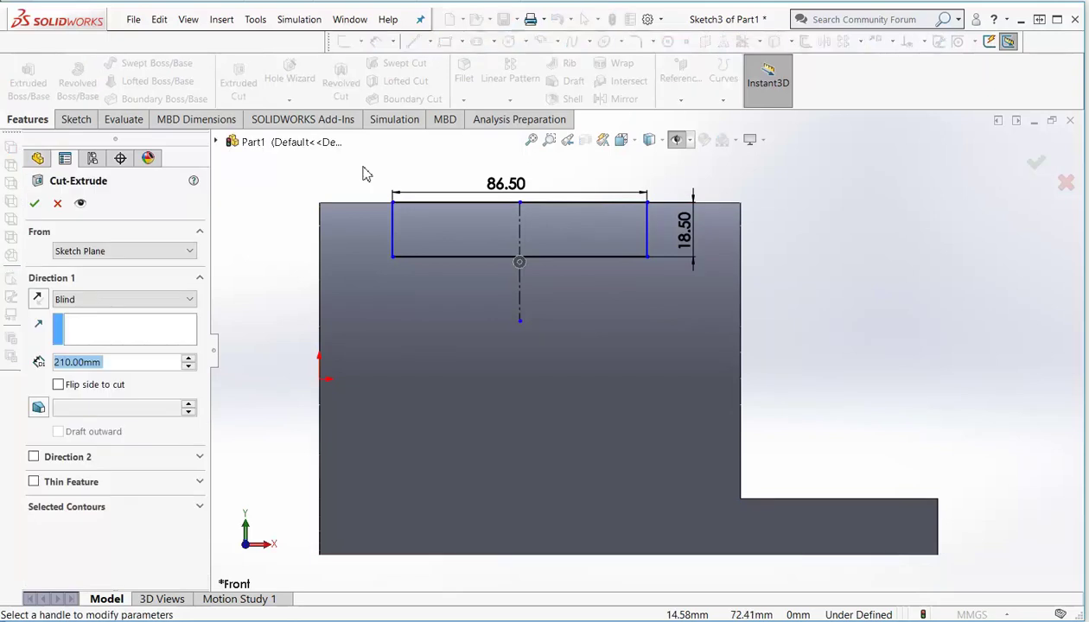
click(189, 299)
click(177, 339)
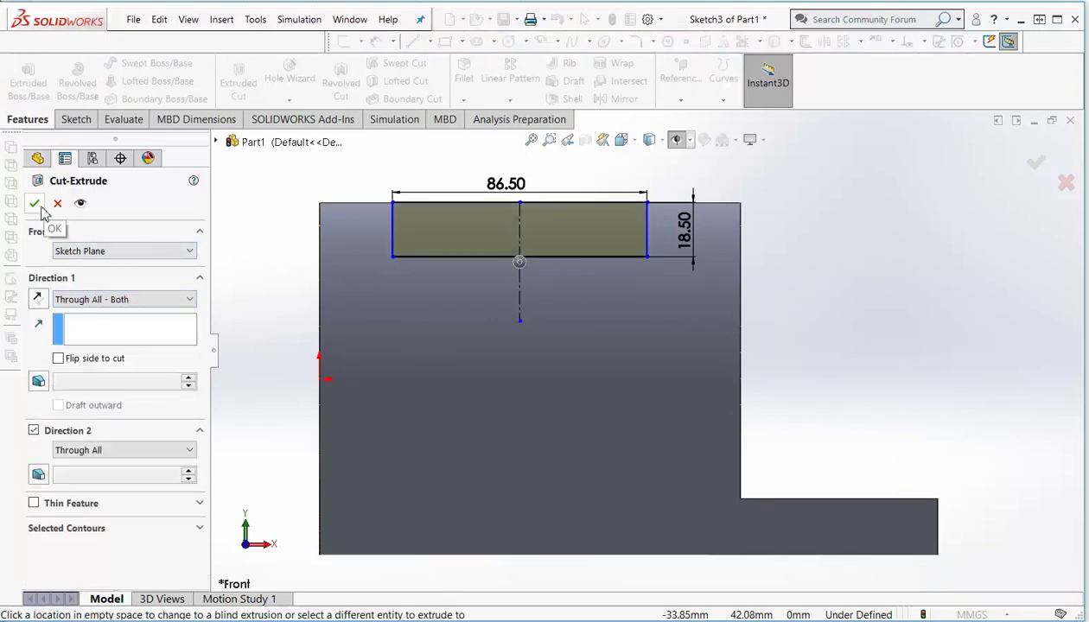
click(35, 206)
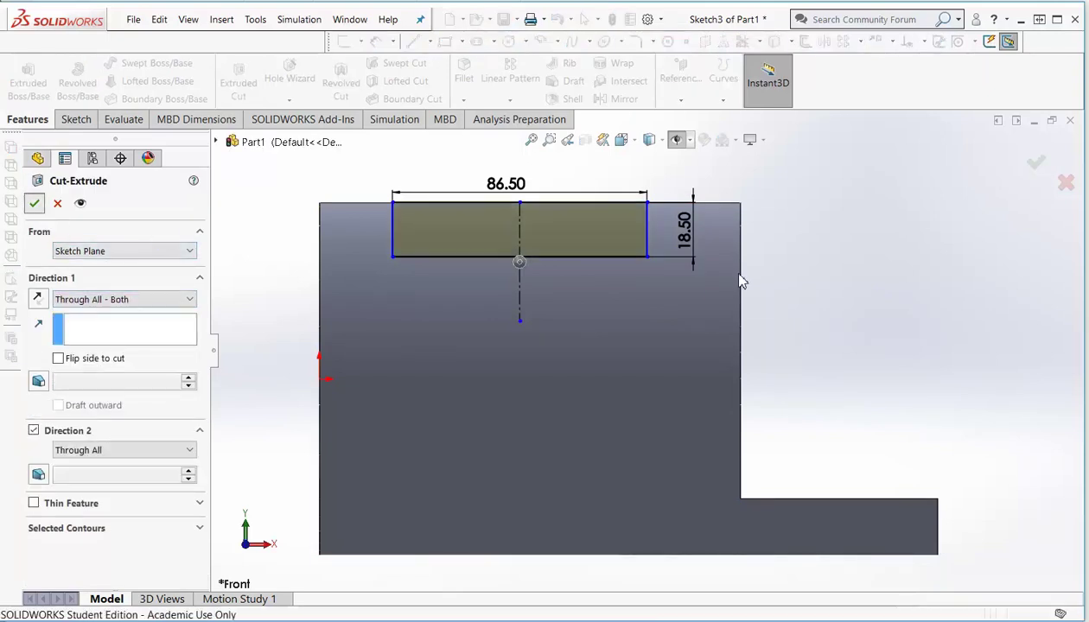
click(256, 182)
key(ctrl+7)
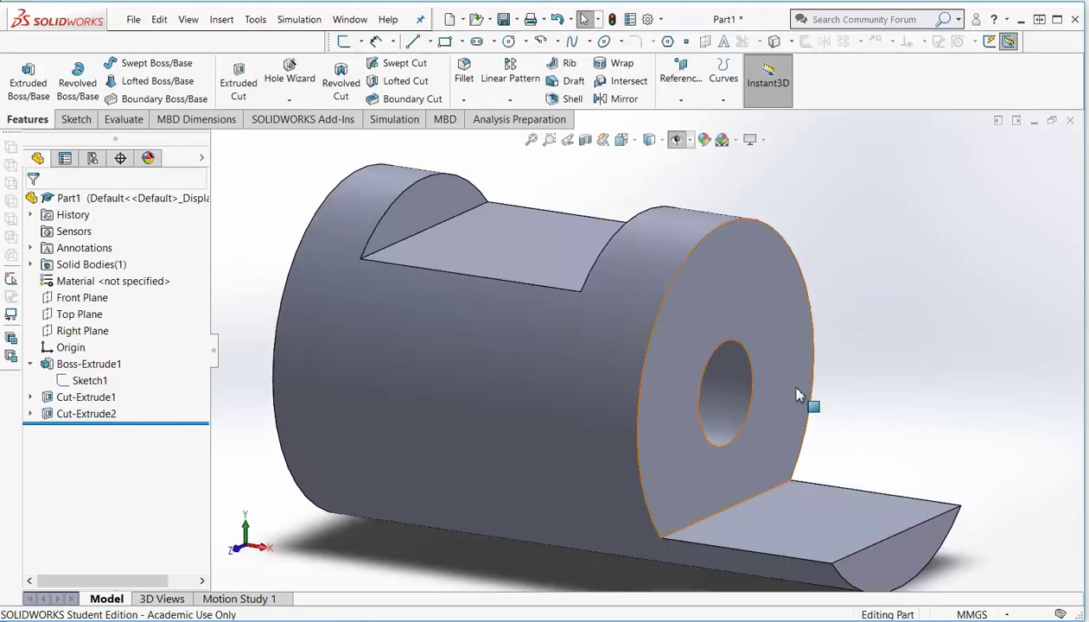